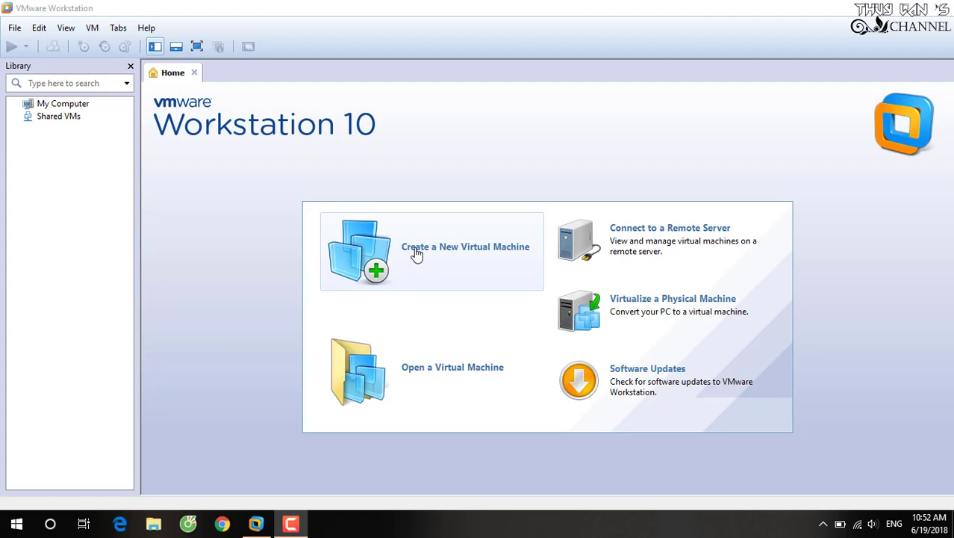
Step: Start creating a new virtual machine with the Typical configuration and choose to install the operating system later
{"action": "left_click", "coordinate": [415, 250]}
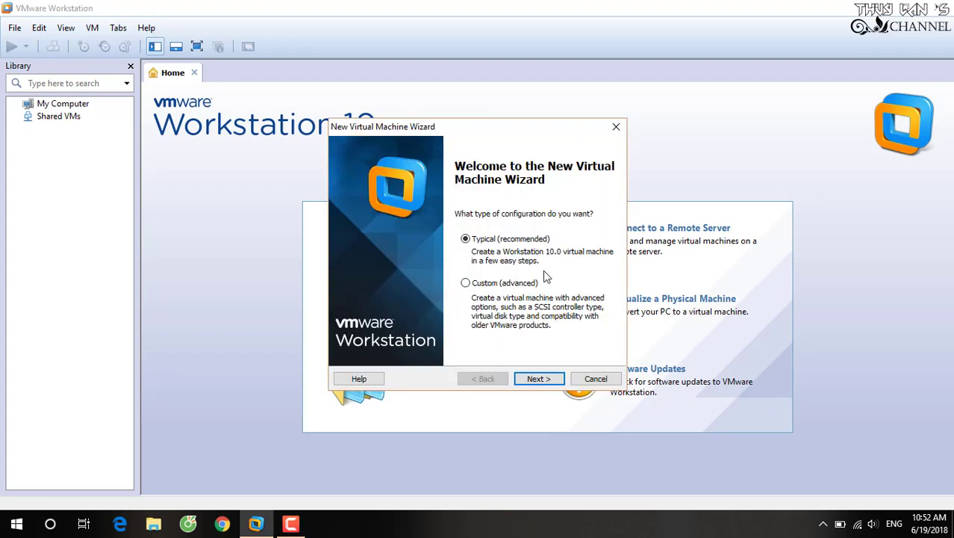
{"action": "left_click", "coordinate": [535, 378]}
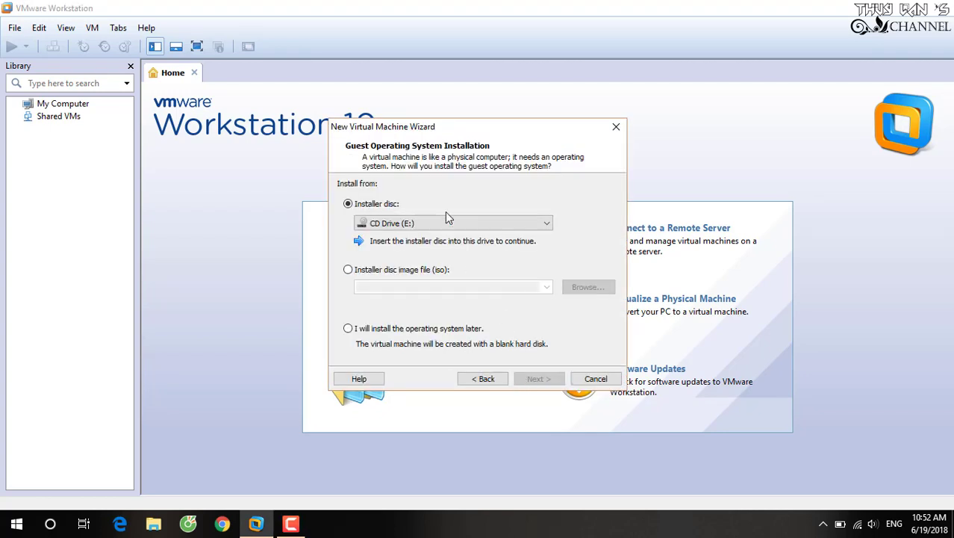
{"action": "left_click", "coordinate": [426, 271]}
{"action": "left_click", "coordinate": [390, 328]}
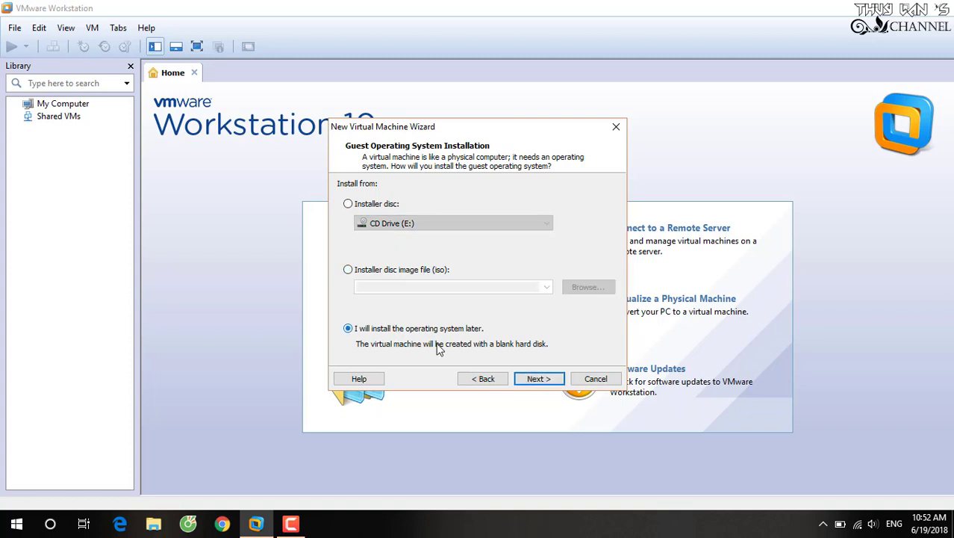
{"action": "left_click", "coordinate": [544, 380]}
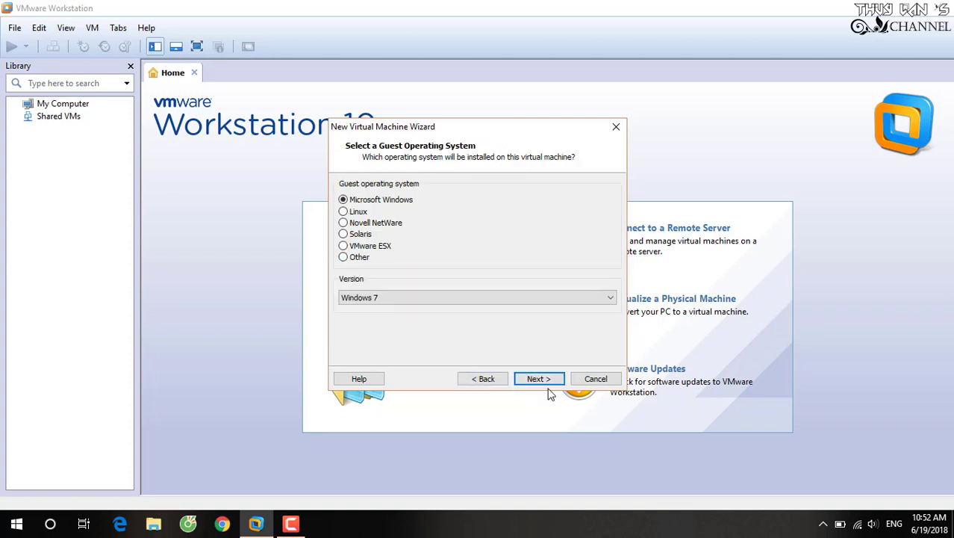
Step: Set the guest operating system to Microsoft Windows, version Windows Server 2008 R2 x64
{"action": "left_click", "coordinate": [475, 302]}
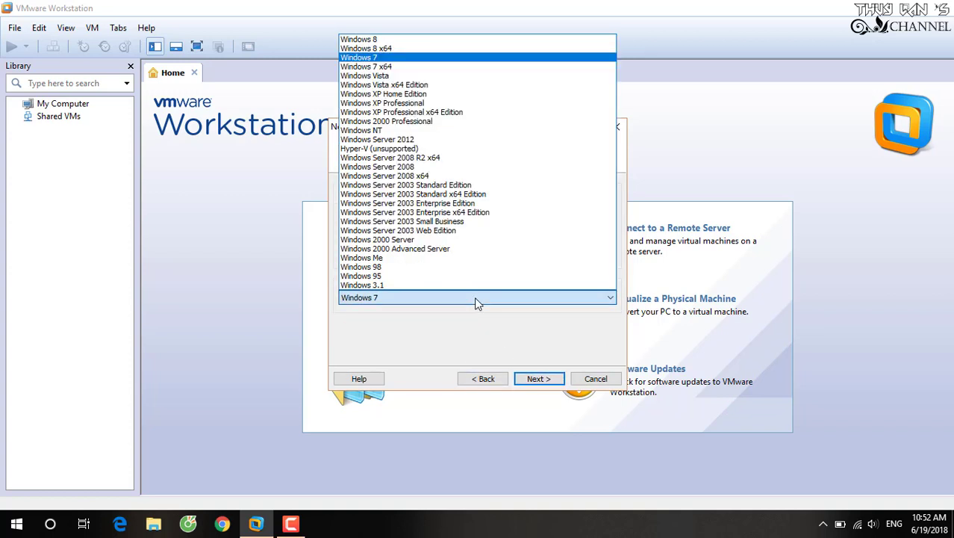
{"action": "left_click", "coordinate": [478, 159]}
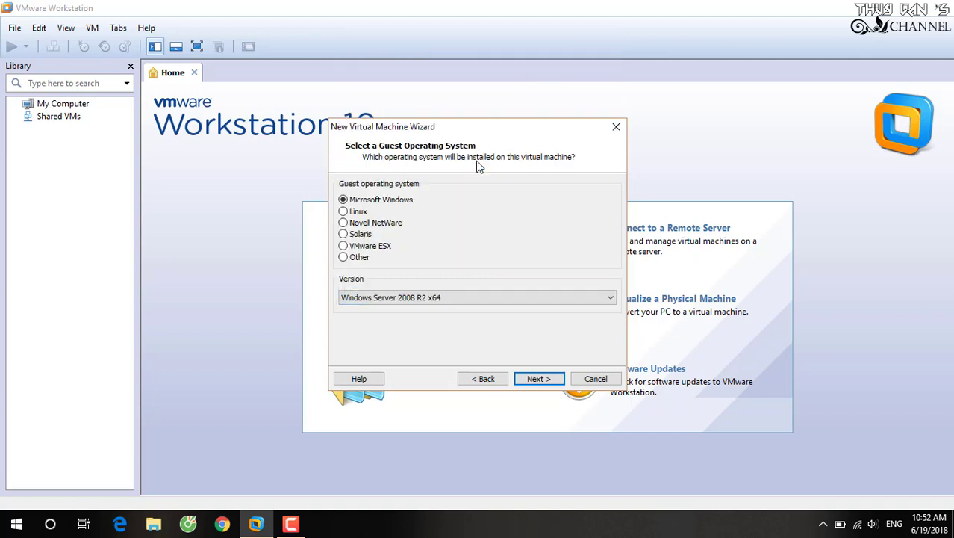
{"action": "left_click", "coordinate": [535, 379]}
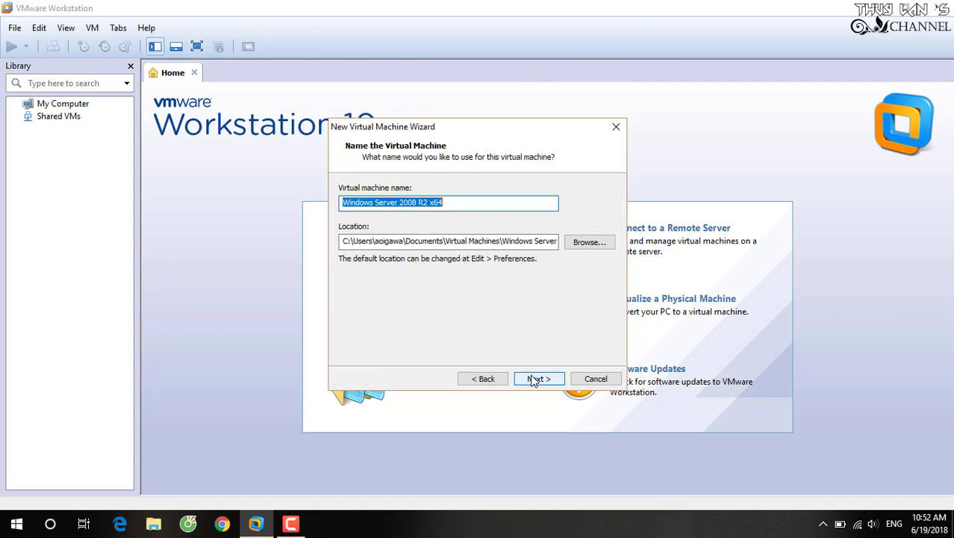
Step: Browse for the virtual machine's location and create a folder named VMWare on the Data (D:) drive
{"action": "left_click", "coordinate": [590, 244]}
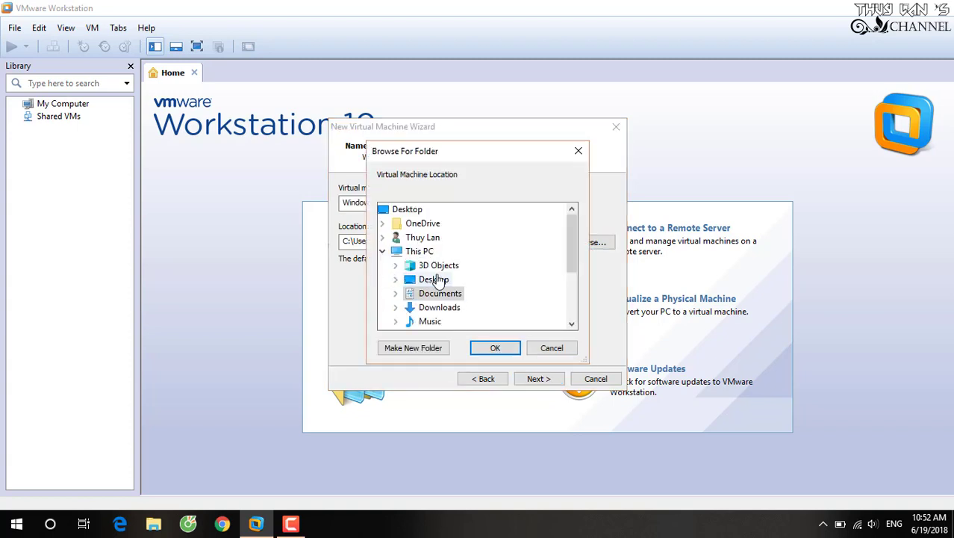
{"action": "scroll", "coordinate": [403, 298], "scroll_direction": "down", "scroll_amount": 2}
{"action": "left_click", "coordinate": [401, 297]}
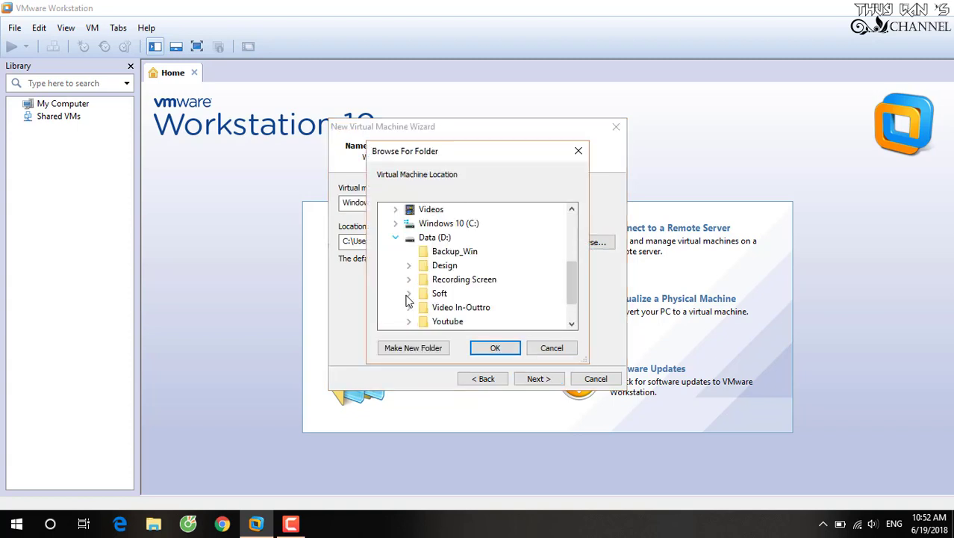
{"action": "scroll", "coordinate": [409, 299], "scroll_direction": "down", "scroll_amount": 1}
{"action": "scroll", "coordinate": [409, 299], "scroll_direction": "up", "scroll_amount": 1}
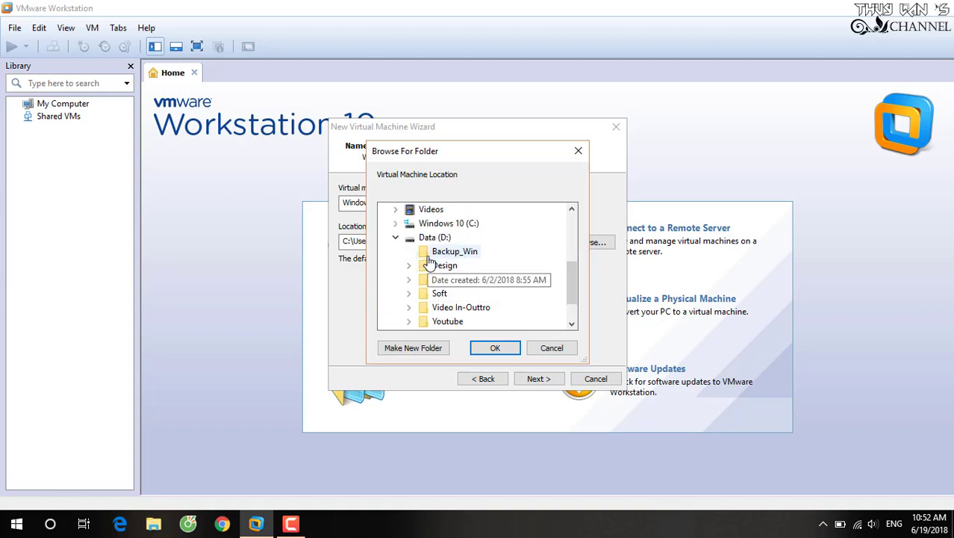
{"action": "scroll", "coordinate": [429, 312], "scroll_direction": "down", "scroll_amount": 1}
{"action": "scroll", "coordinate": [435, 314], "scroll_direction": "up", "scroll_amount": 1}
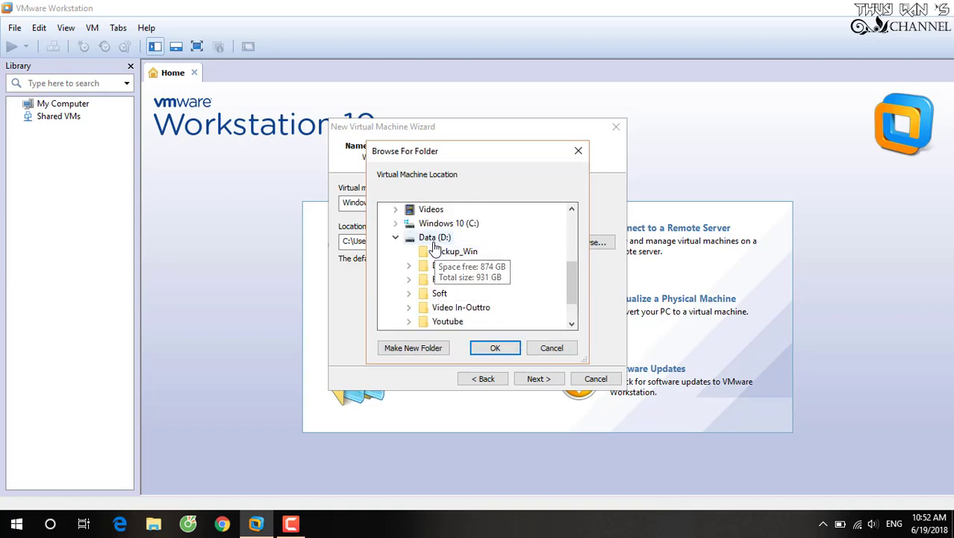
{"action": "left_click", "coordinate": [426, 348]}
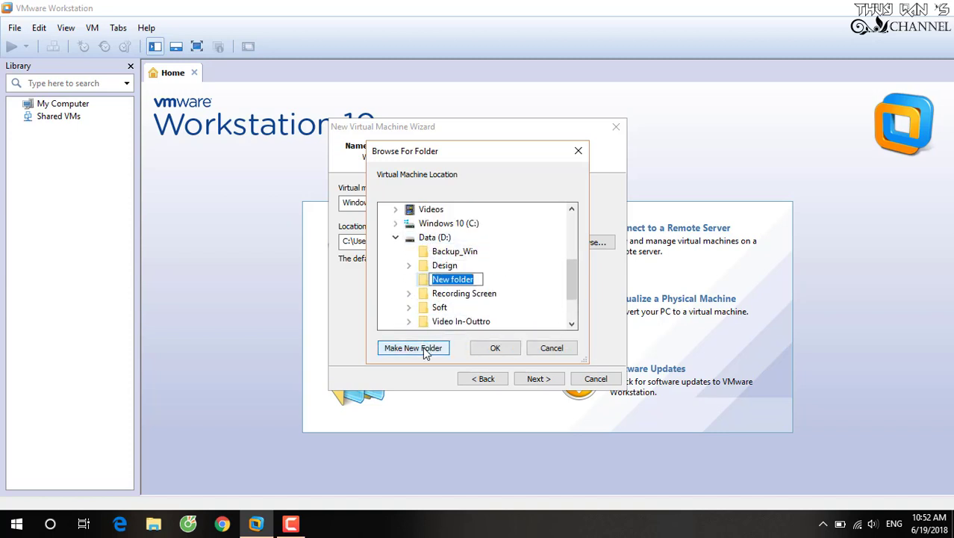
{"action": "type", "text": "VM"}
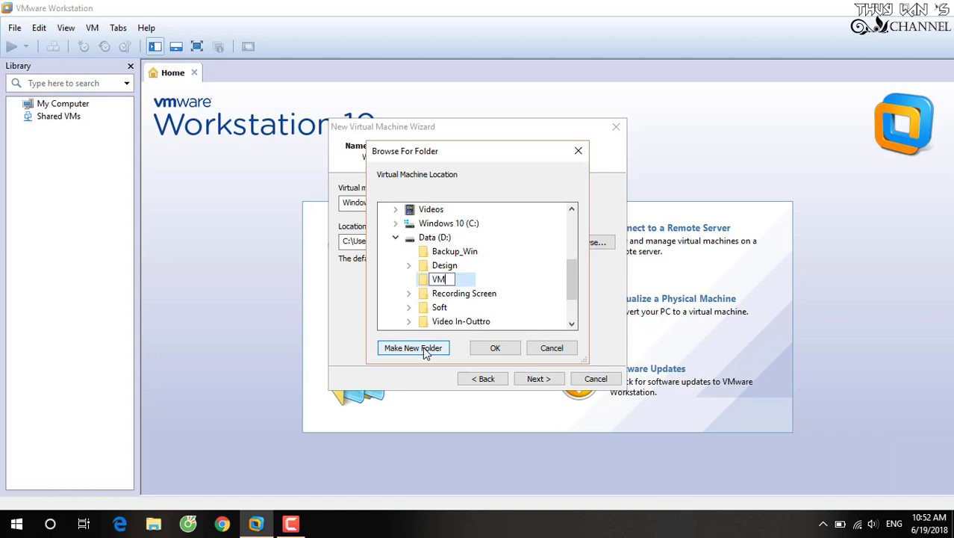
{"action": "type", "text": "Ware"}
{"action": "key", "text": "Return"}
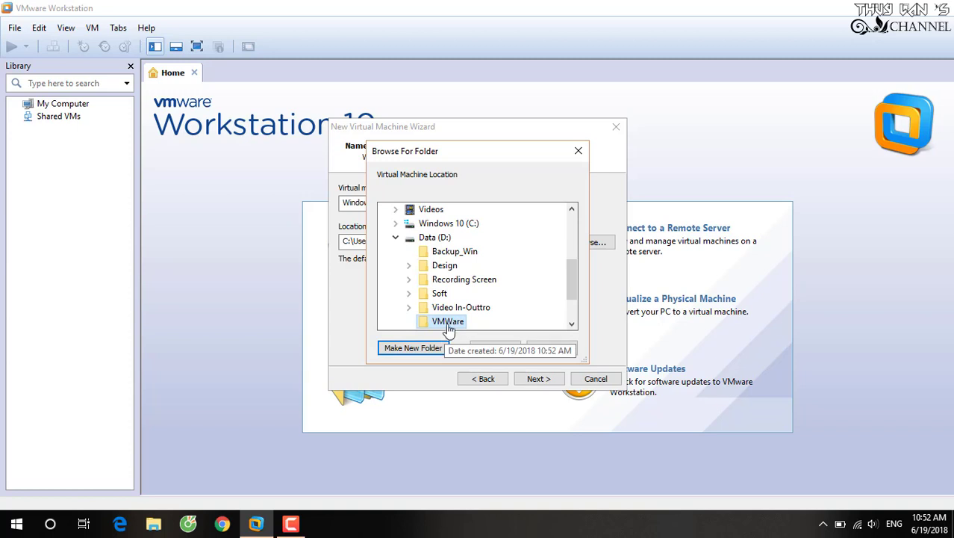
Step: Create a subfolder named w2008R2x64 inside VMWare and use it as the virtual machine's location
{"action": "left_click", "coordinate": [440, 352]}
{"action": "type", "text": "W200"}
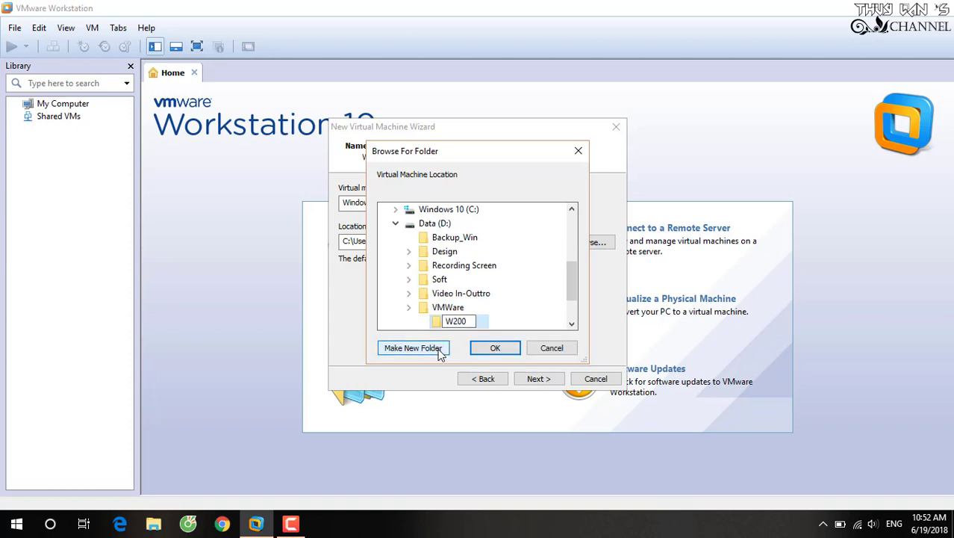
{"action": "key", "text": "BackSpace"}
{"action": "key", "text": "BackSpace"}
{"action": "type", "text": "008"}
{"action": "key", "text": "Return"}
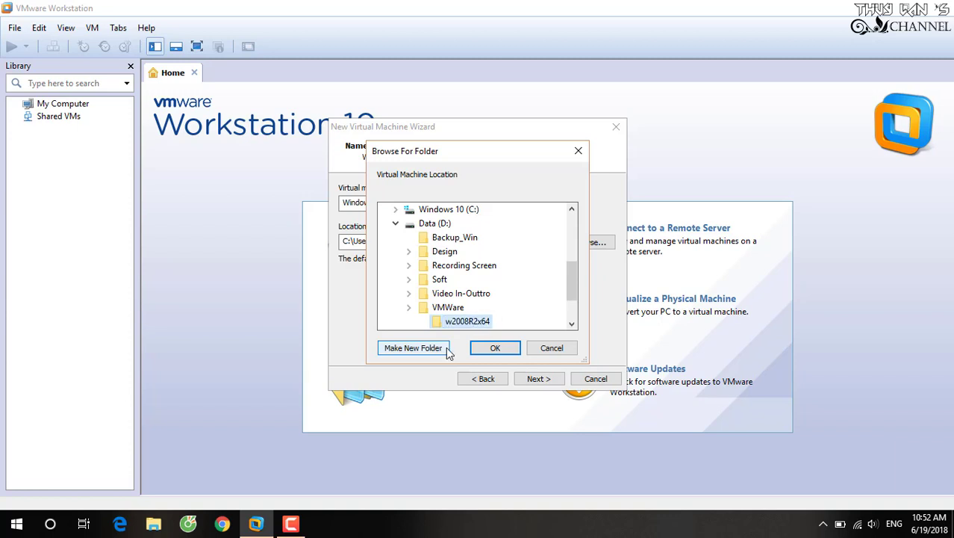
{"action": "left_click", "coordinate": [494, 348]}
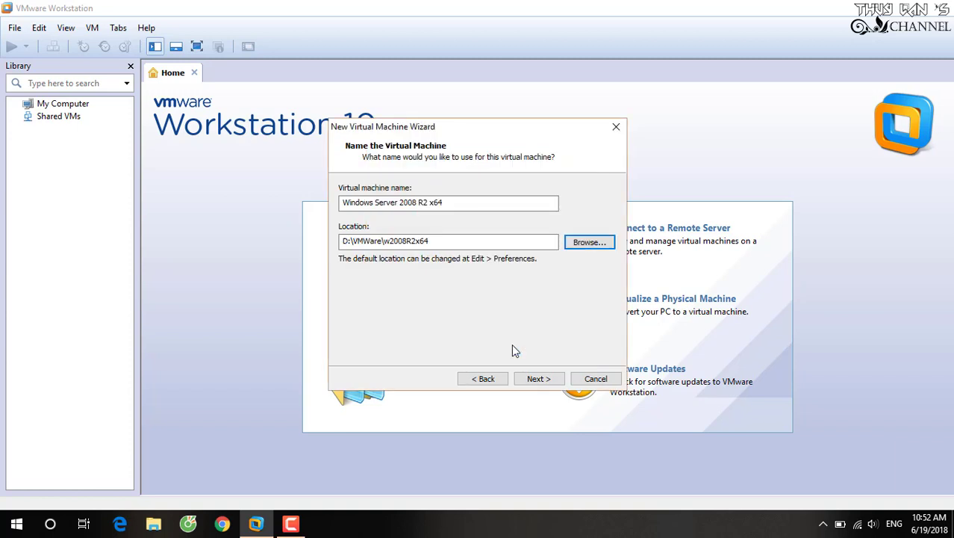
{"action": "left_click", "coordinate": [532, 378]}
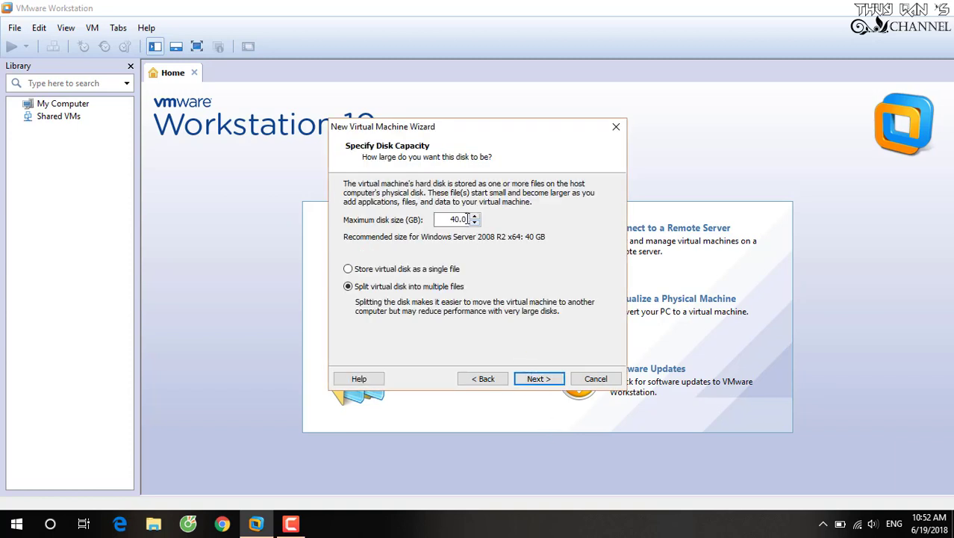
Step: Store the 40 GB virtual disk as a single file and finish creating the virtual machine
{"action": "left_click", "coordinate": [373, 270]}
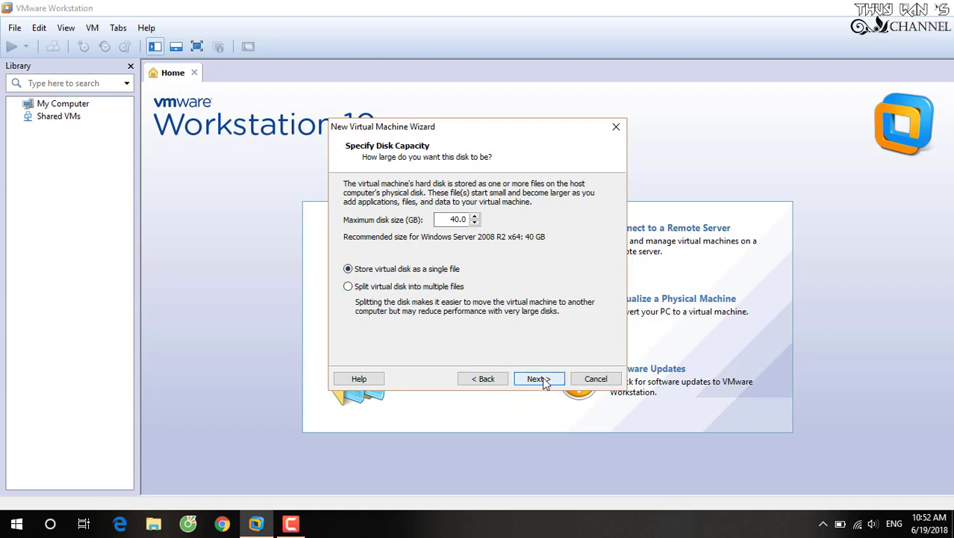
{"action": "left_click", "coordinate": [540, 379]}
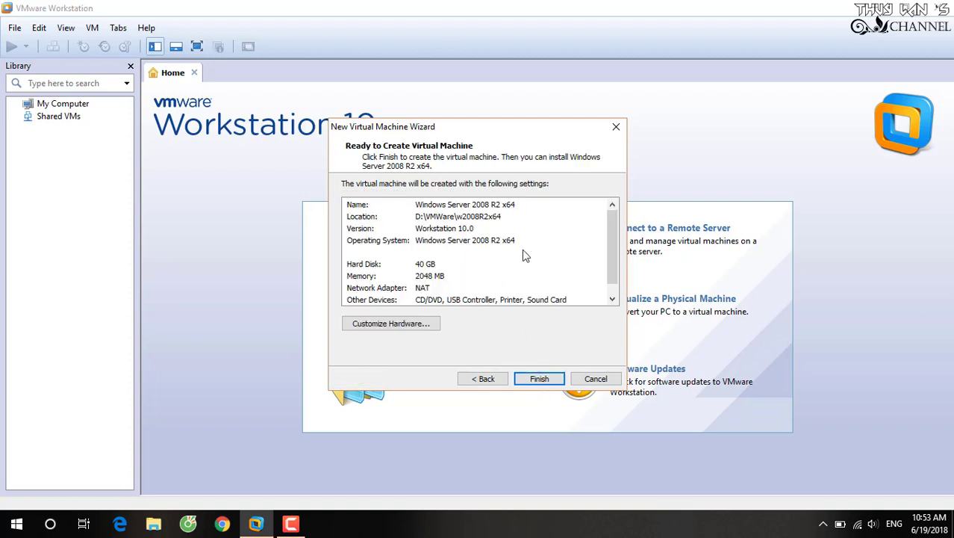
{"action": "left_click", "coordinate": [540, 378]}
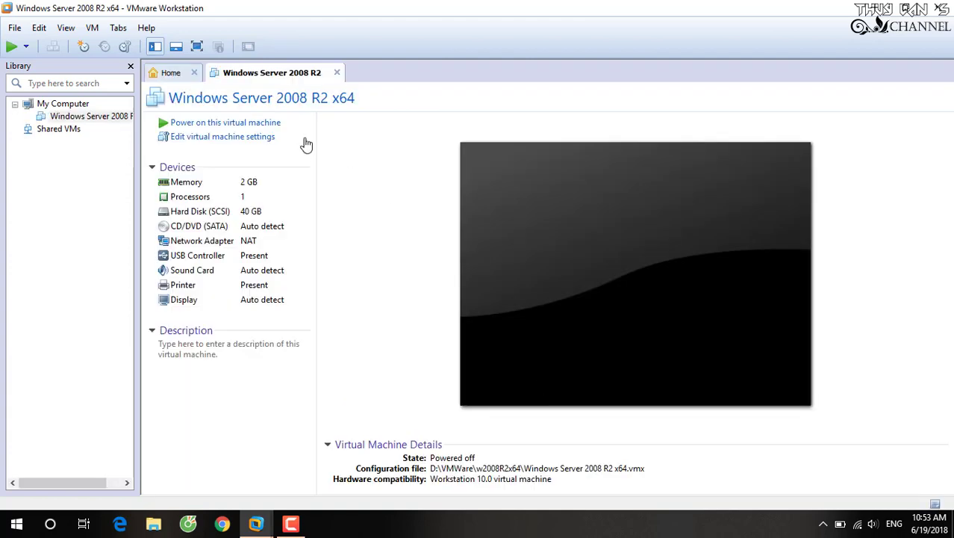
Step: Open the virtual machine's settings and set its CD/DVD (SATA) drive to use an ISO image file
{"action": "left_click", "coordinate": [211, 139]}
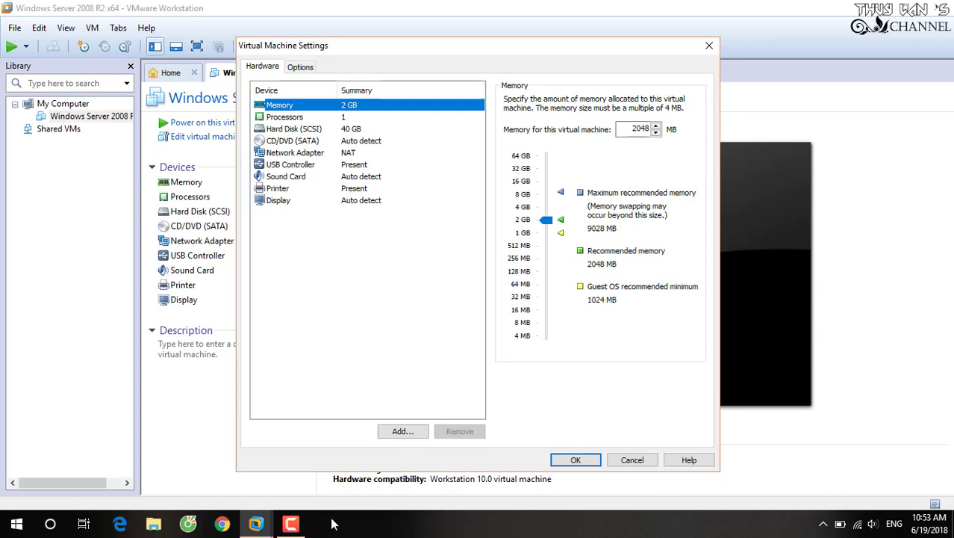
{"action": "left_click", "coordinate": [294, 524]}
{"action": "left_click", "coordinate": [295, 119]}
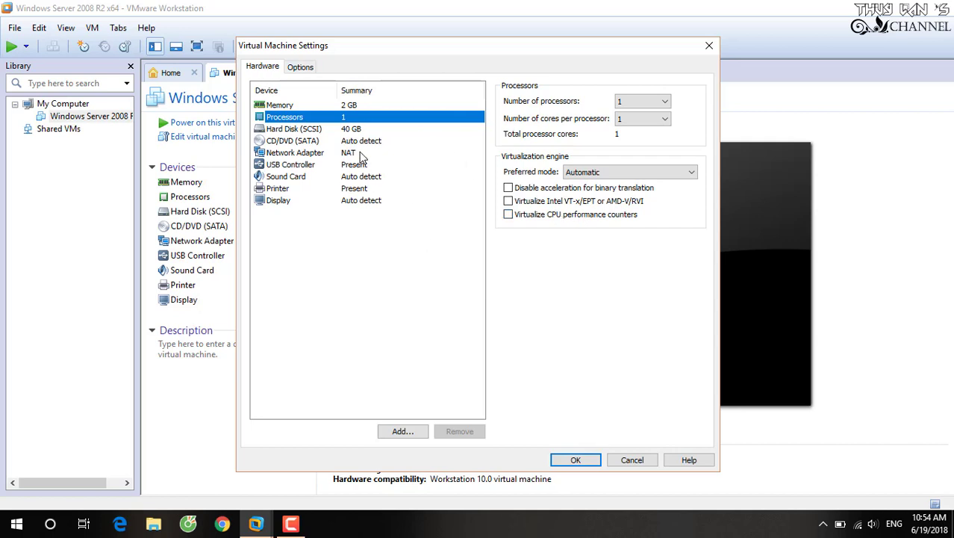
{"action": "left_click", "coordinate": [358, 131]}
{"action": "left_click", "coordinate": [360, 143]}
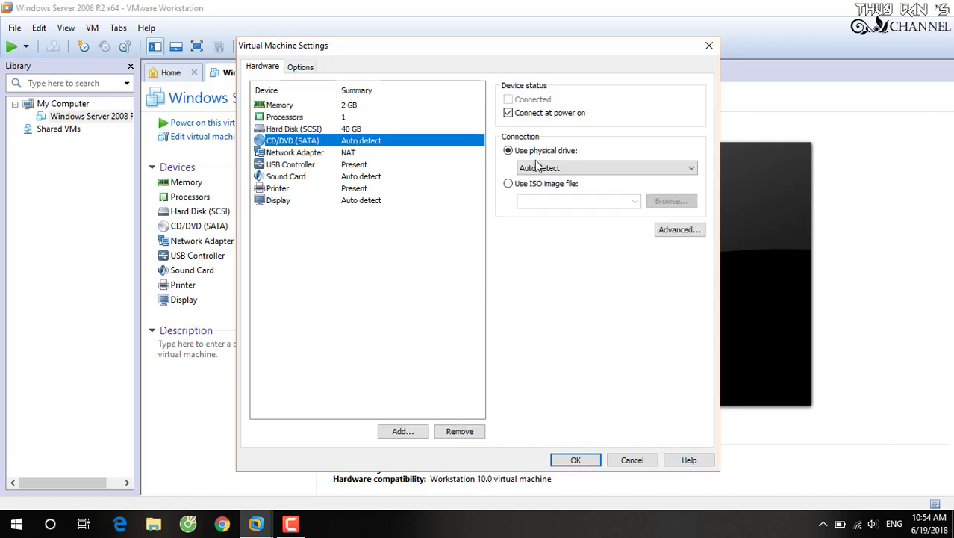
{"action": "left_click", "coordinate": [508, 184]}
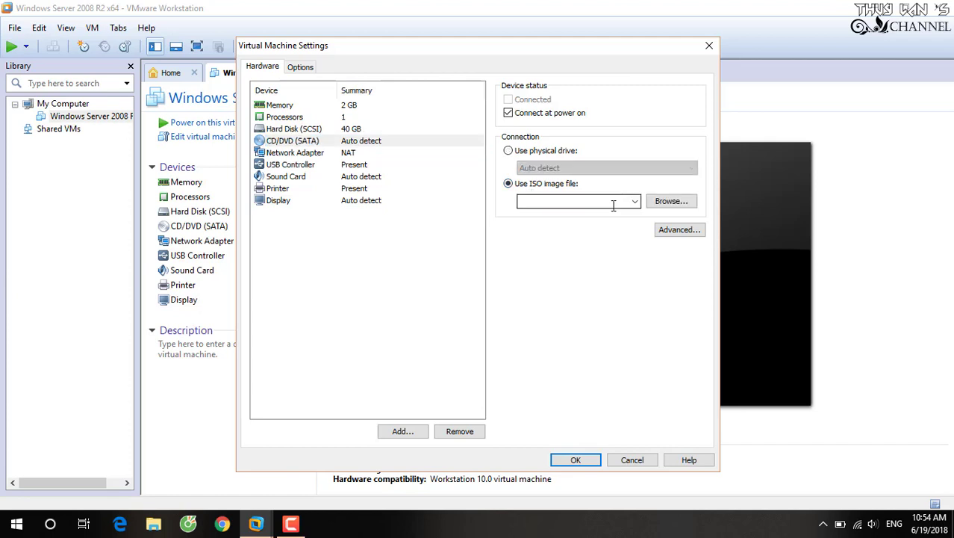
Step: Load the Windows Server 2008 R2 ISO from D:\Soft\OS\Windows Server 2008 R2 Sp1 into the CD/DVD drive
{"action": "left_click", "coordinate": [670, 201]}
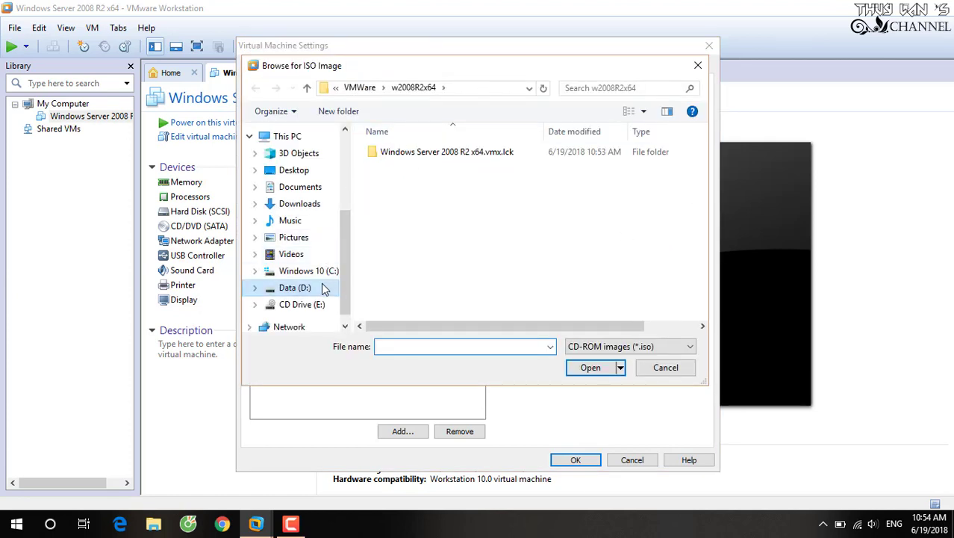
{"action": "left_click", "coordinate": [295, 288]}
{"action": "double_click", "coordinate": [388, 198]}
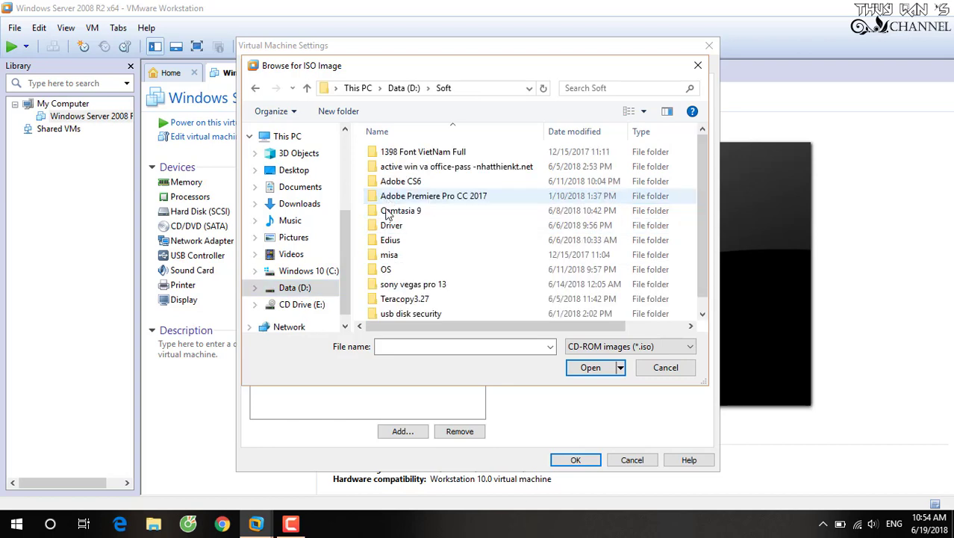
{"action": "double_click", "coordinate": [389, 269]}
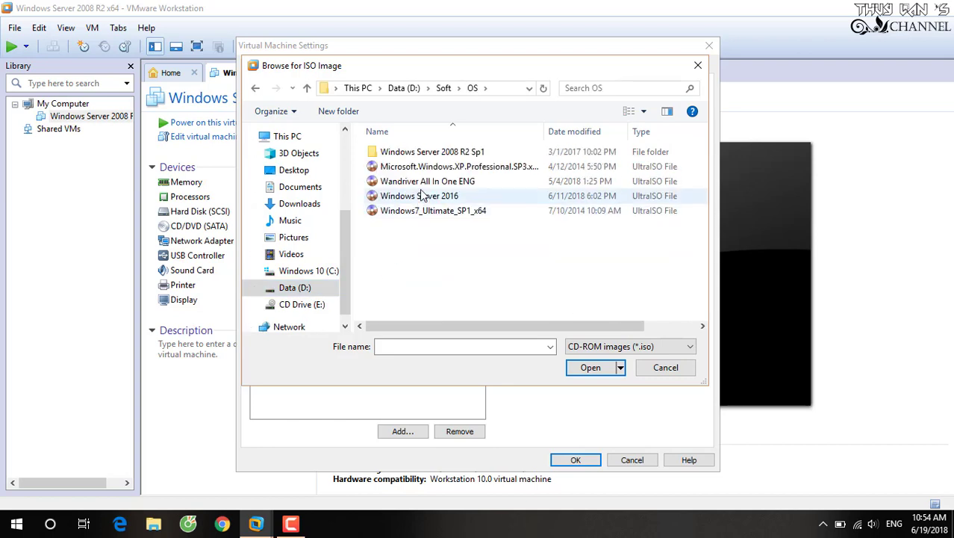
{"action": "double_click", "coordinate": [424, 153]}
{"action": "left_click", "coordinate": [436, 158]}
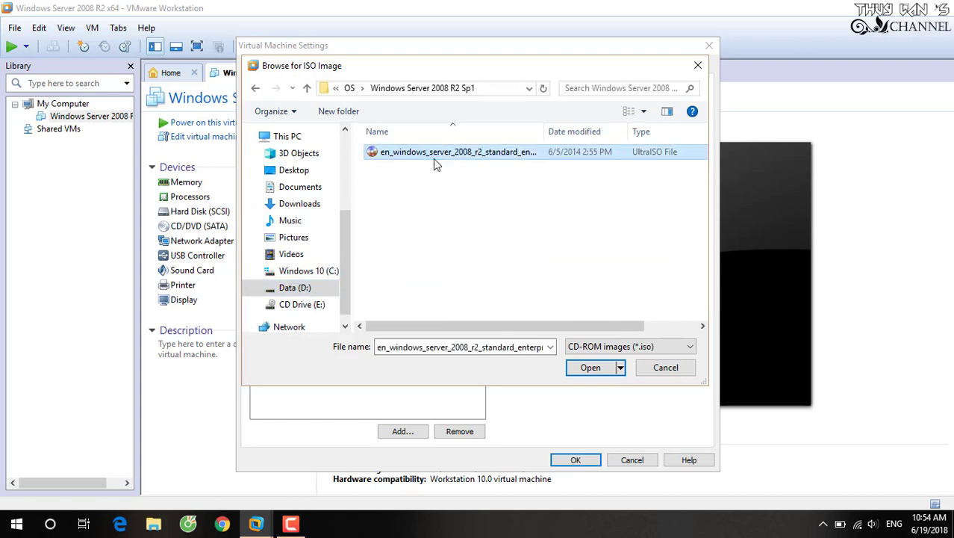
{"action": "left_click", "coordinate": [590, 367]}
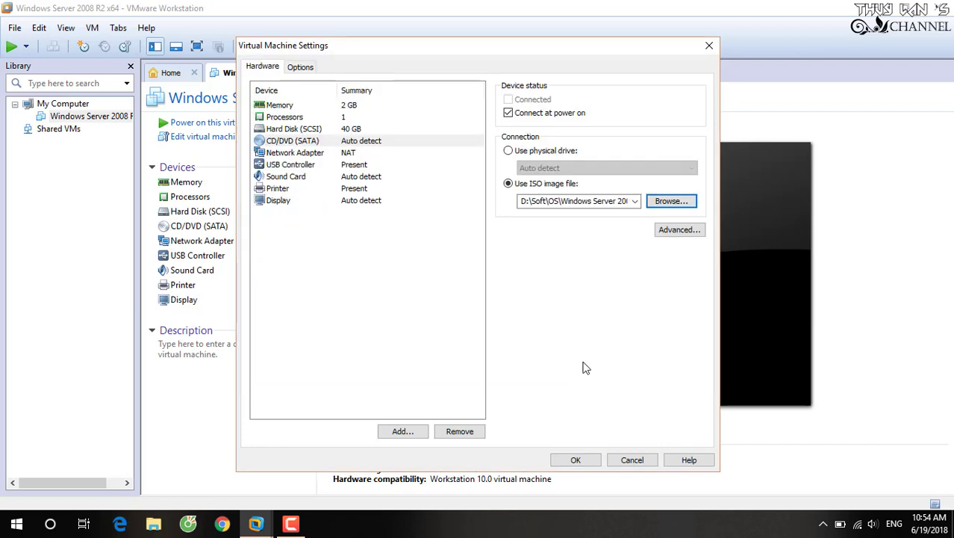
Step: Check the Network Adapter and USB Controller options and apply the virtual machine settings
{"action": "left_click", "coordinate": [347, 152]}
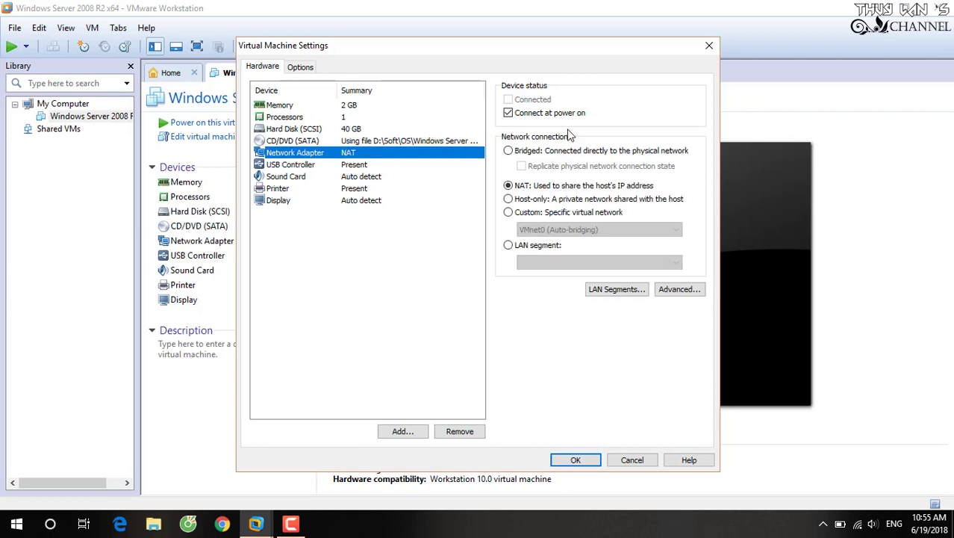
{"action": "left_click", "coordinate": [401, 166]}
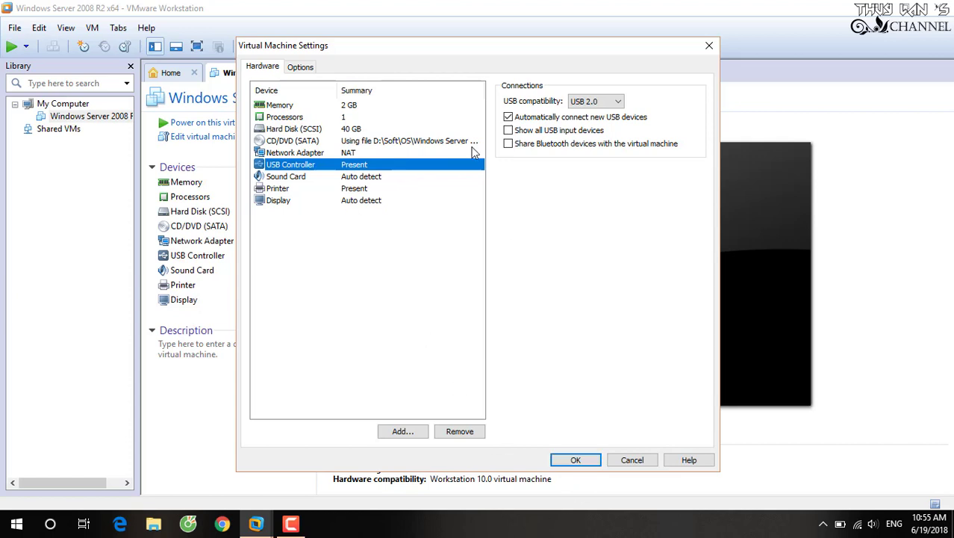
{"action": "left_click", "coordinate": [574, 460]}
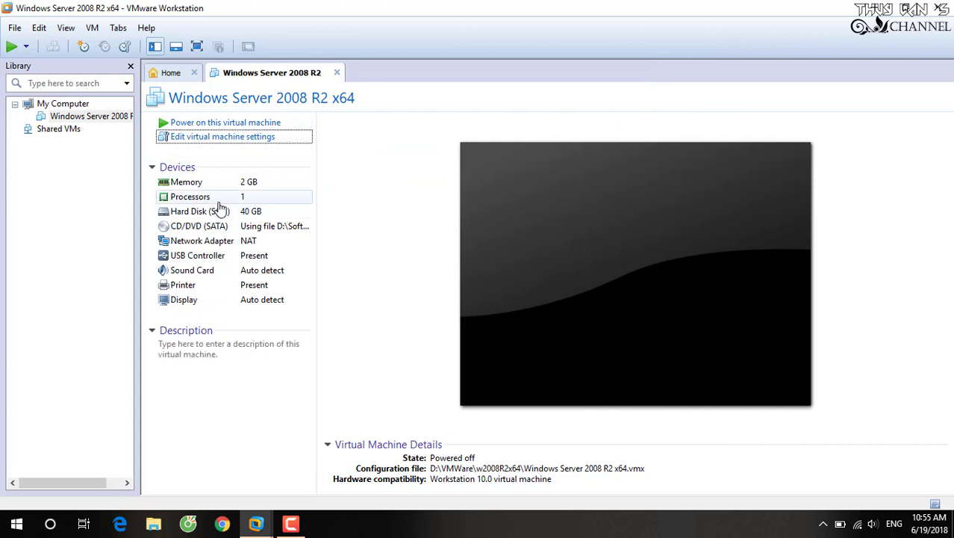
Step: Power on the Windows Server 2008 R2 x64 virtual machine to boot from the installation image
{"action": "left_click", "coordinate": [241, 124]}
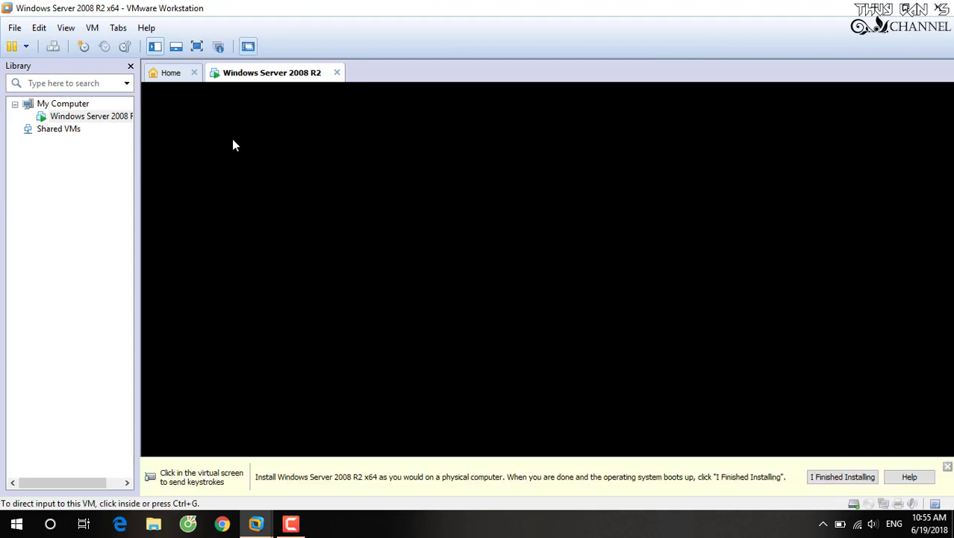
{"action": "left_click", "coordinate": [487, 293]}
{"action": "left_click", "coordinate": [519, 313]}
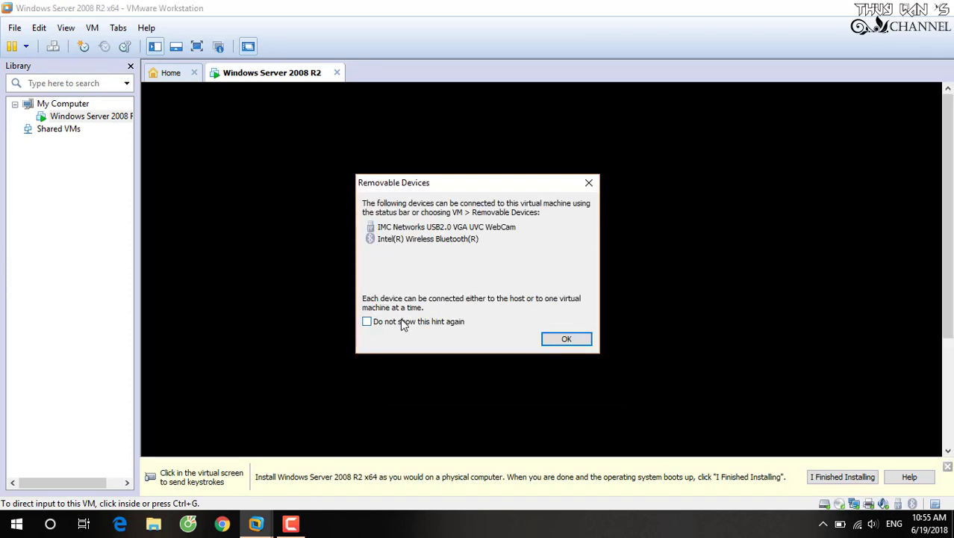
Step: Dismiss the Removable Devices hint with the option not to show it again, and close the Library sidebar
{"action": "left_click", "coordinate": [403, 322]}
{"action": "left_click", "coordinate": [549, 342]}
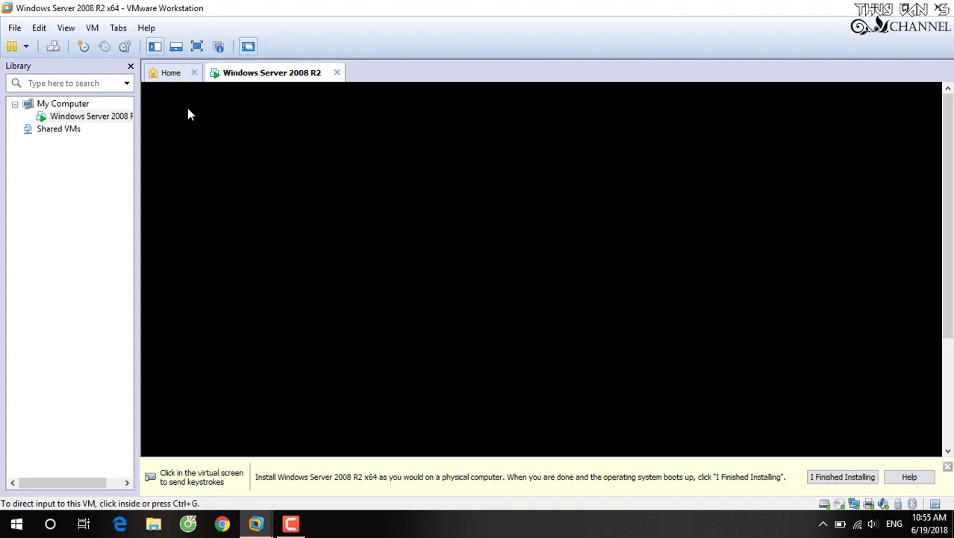
{"action": "left_click", "coordinate": [131, 66]}
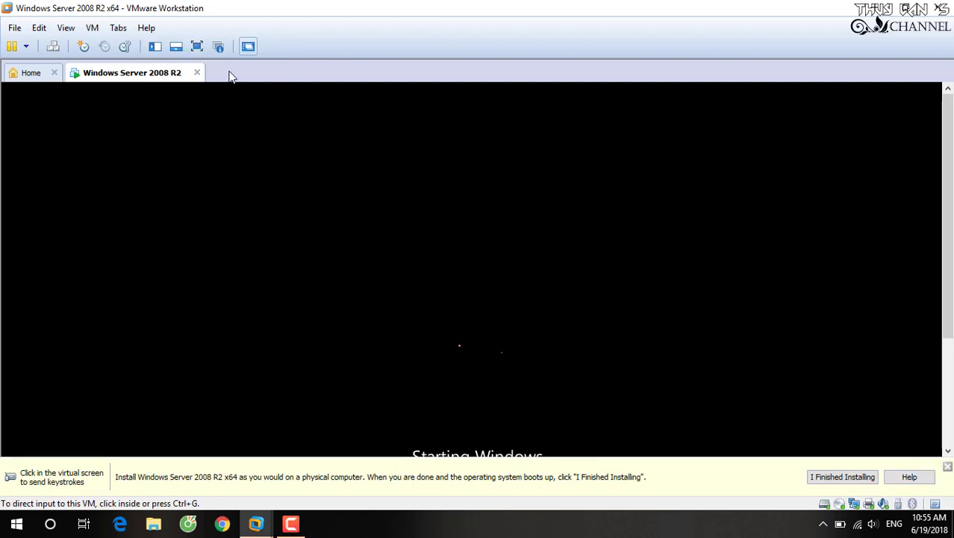
Step: Toggle the thumbnail bar on and off, and switch the booting virtual machine to full screen
{"action": "left_click", "coordinate": [178, 49]}
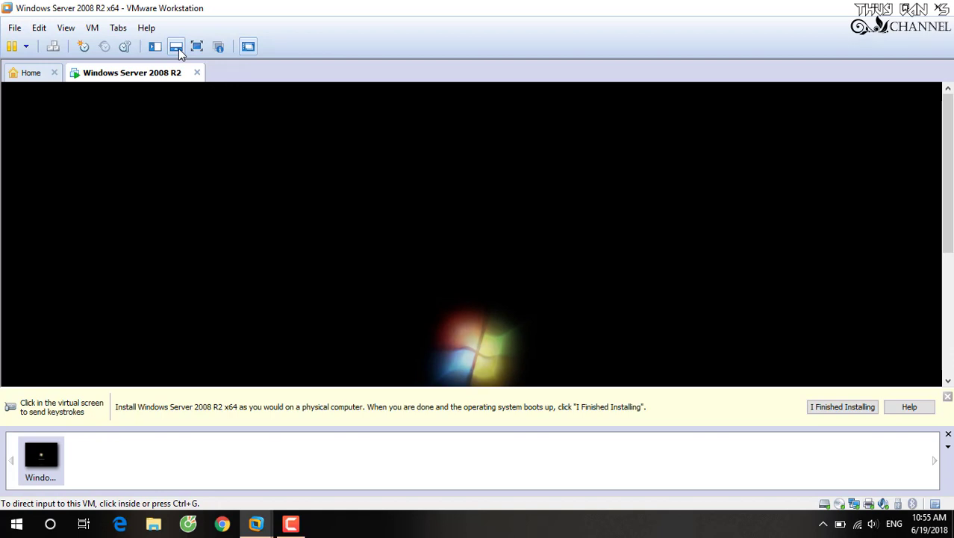
{"action": "left_click", "coordinate": [178, 48]}
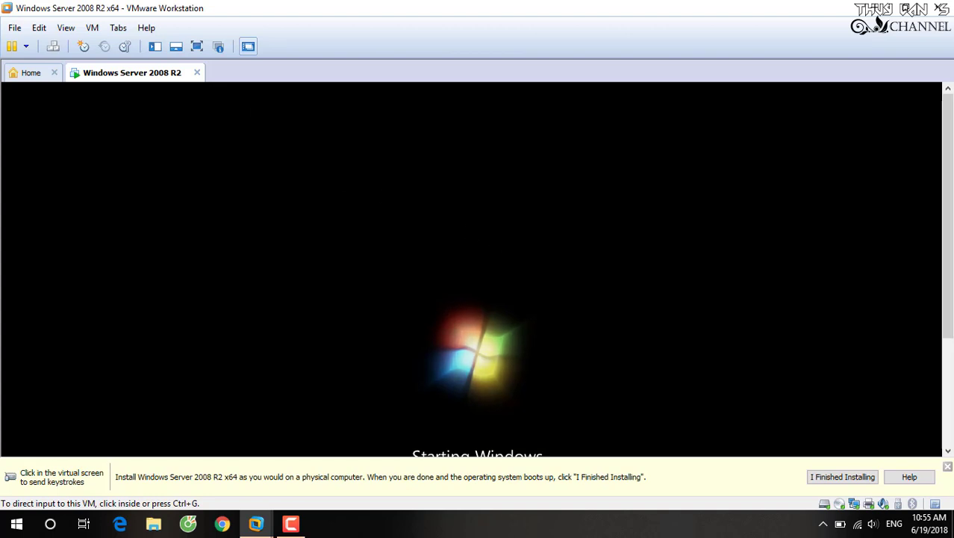
{"action": "scroll", "coordinate": [896, 254], "scroll_direction": "down", "scroll_amount": 3}
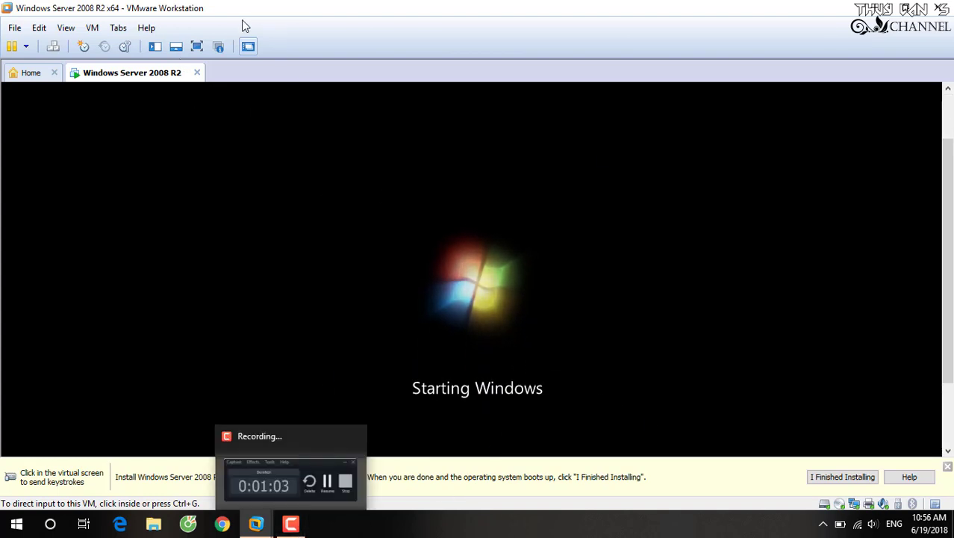
{"action": "left_click", "coordinate": [196, 47]}
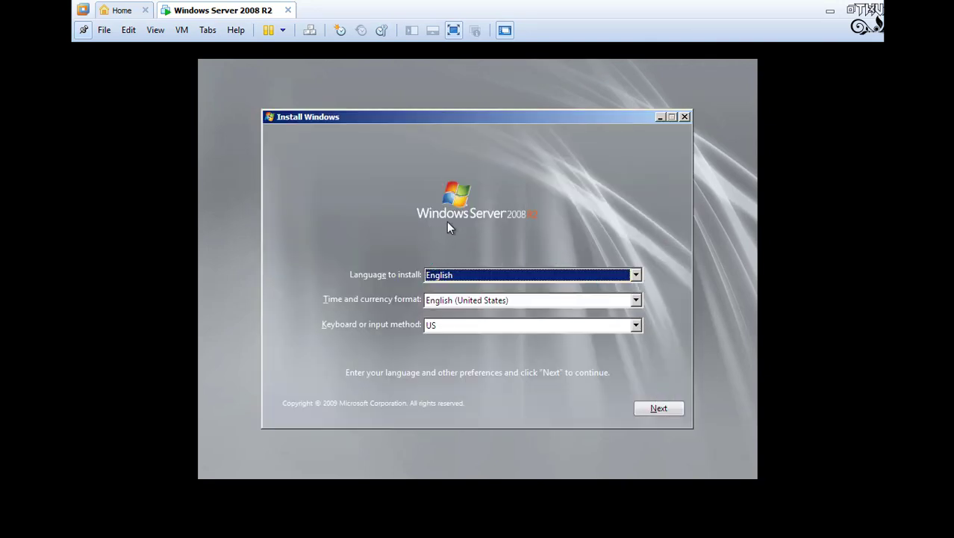
Step: Start Windows setup with English language, English (United States) format and US keyboard, choosing Windows Server 2008 R2 Standard (Full Installation)
{"action": "left_click", "coordinate": [658, 409]}
{"action": "left_click", "coordinate": [498, 270]}
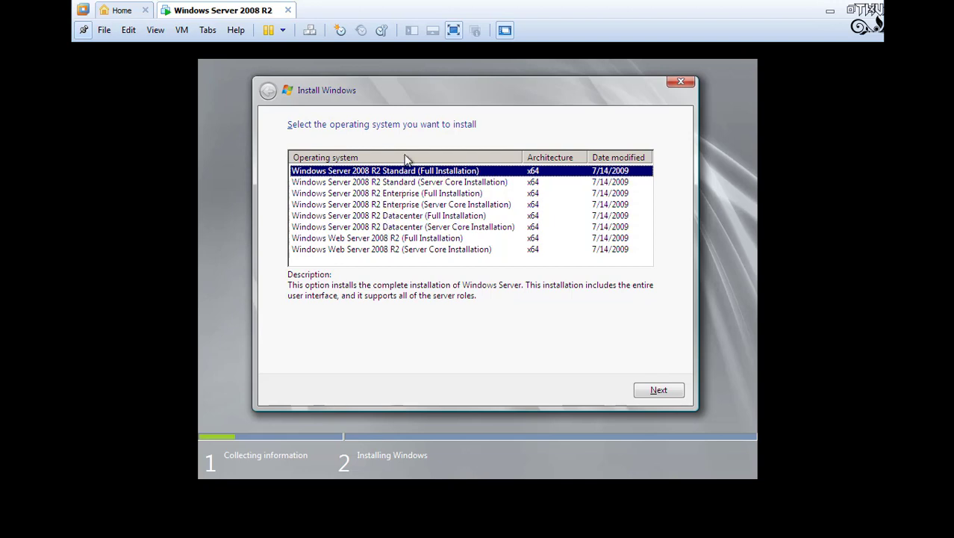
{"action": "left_click", "coordinate": [650, 395]}
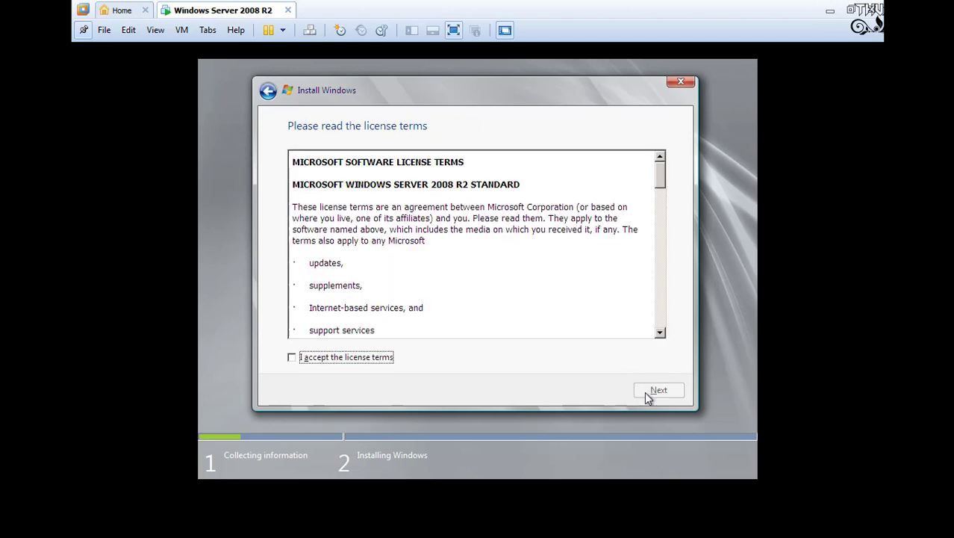
Step: Accept the license terms and start a custom installation on Disk 0 Unallocated Space
{"action": "left_click", "coordinate": [344, 358]}
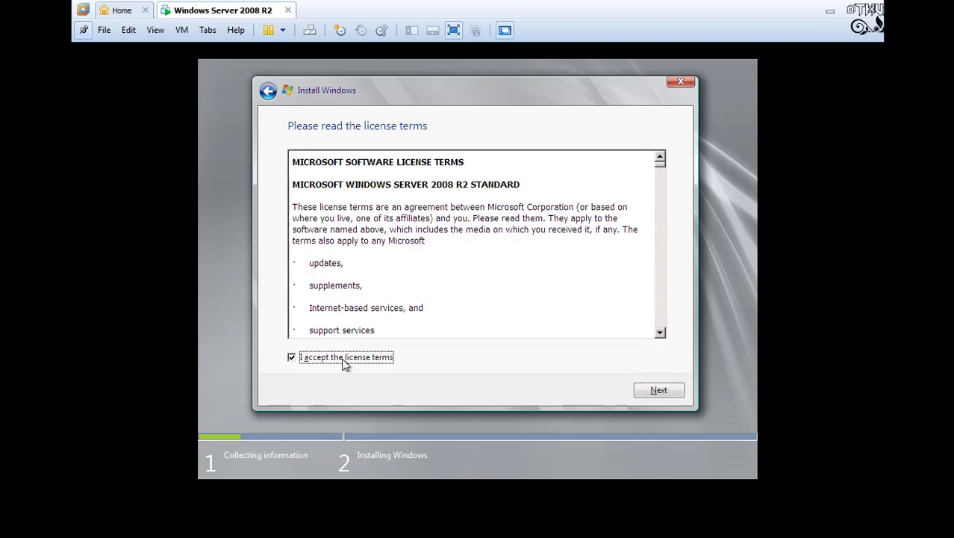
{"action": "left_click", "coordinate": [672, 392]}
{"action": "left_click", "coordinate": [463, 261]}
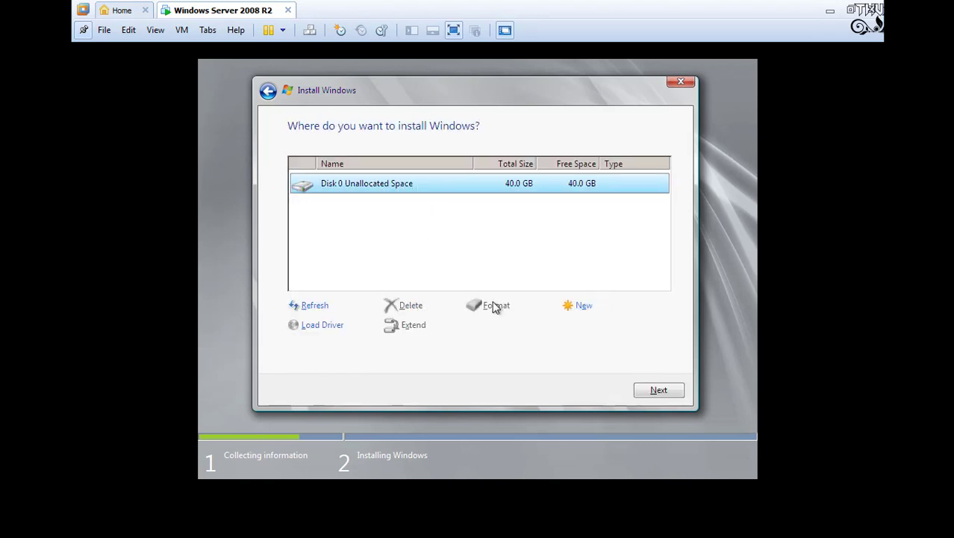
{"action": "left_click", "coordinate": [672, 395]}
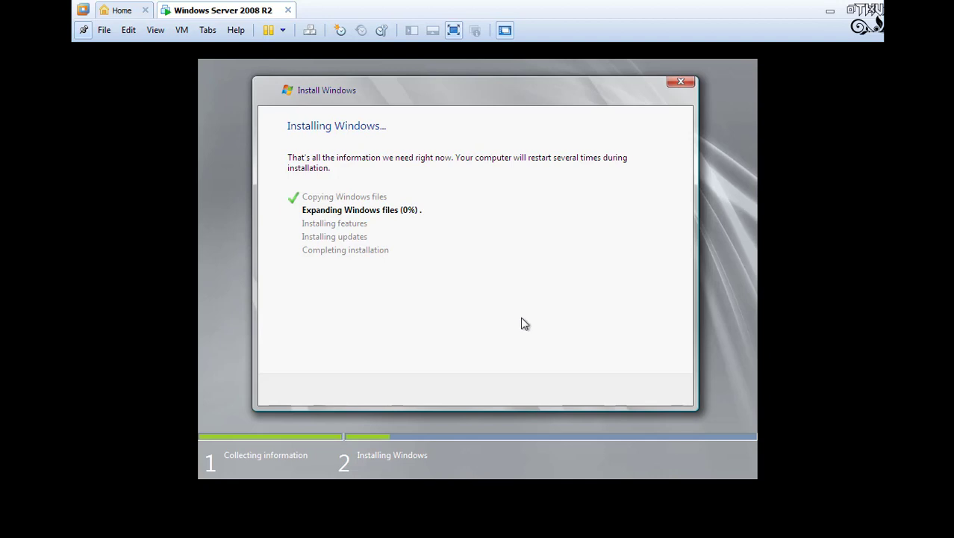
Step: Return the virtual machine from full screen to the windowed view while Windows installs
{"action": "left_click", "coordinate": [331, 505]}
{"action": "left_click", "coordinate": [454, 29]}
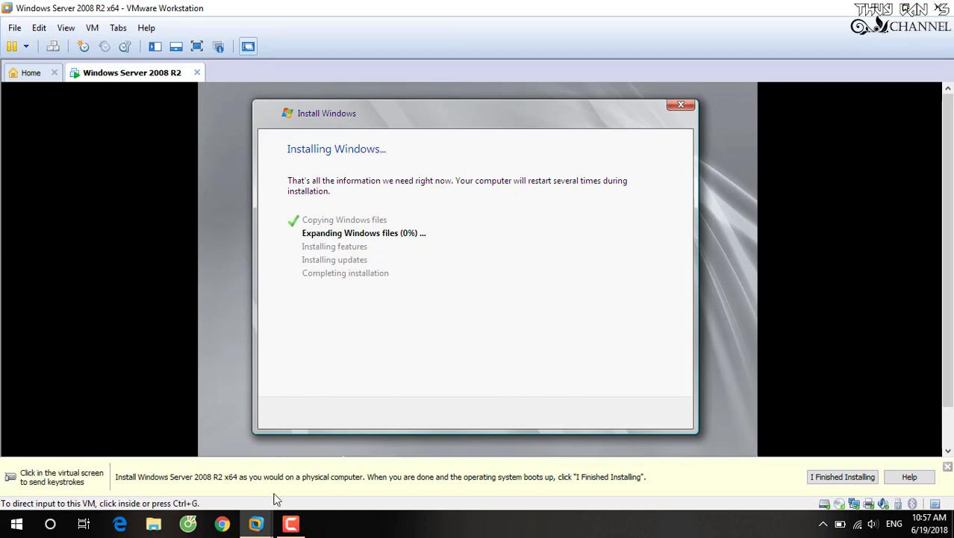
{"action": "left_click", "coordinate": [290, 524]}
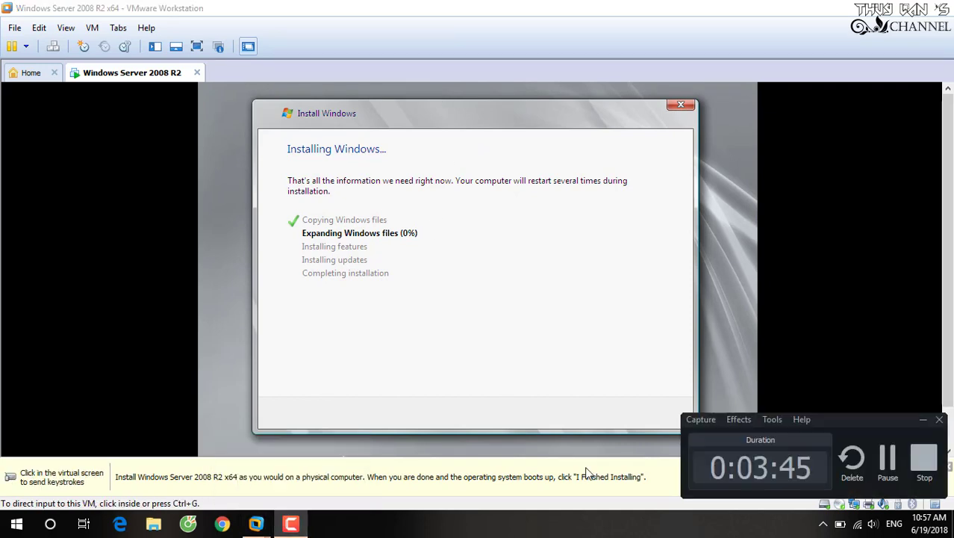
{"action": "left_click", "coordinate": [888, 458]}
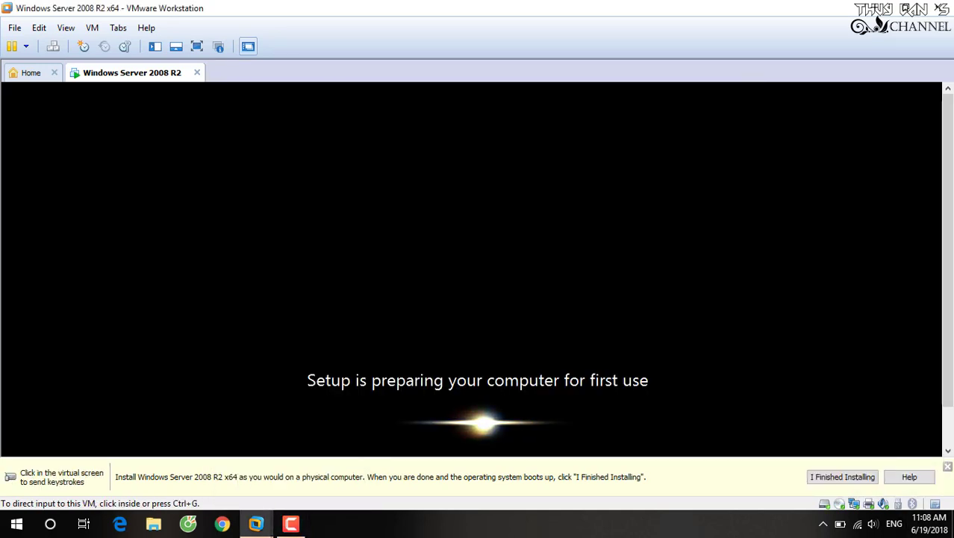
{"action": "key", "text": "ctrl+g"}
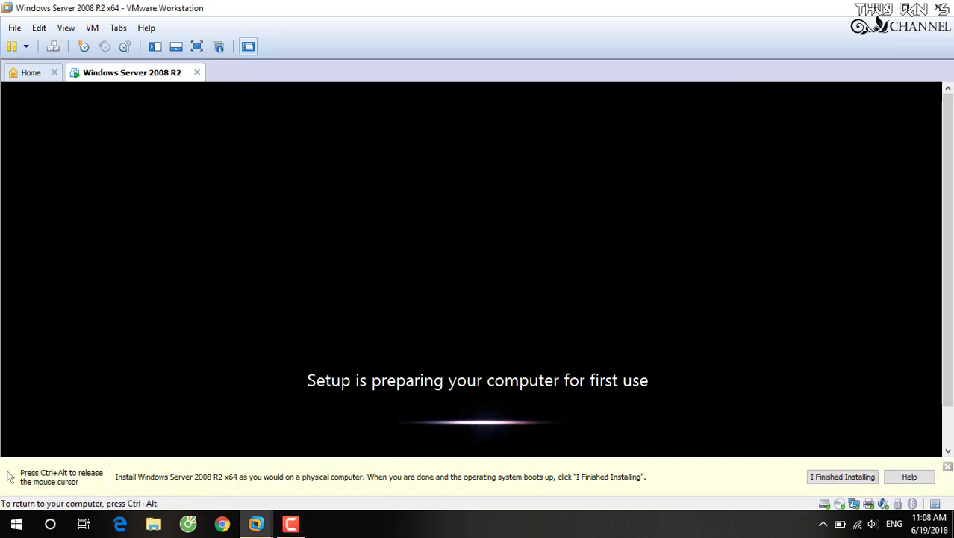
{"action": "key", "text": "ctrl+alt"}
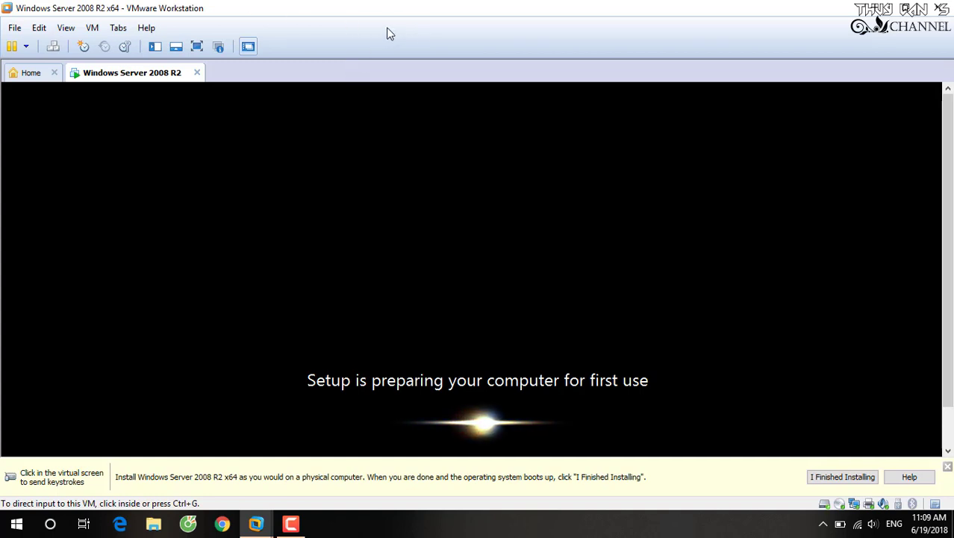
Step: Mark the guest operating system installation as finished and switch the virtual machine to full screen
{"action": "left_click_drag", "start_coordinate": [953, 221], "coordinate": [951, 236]}
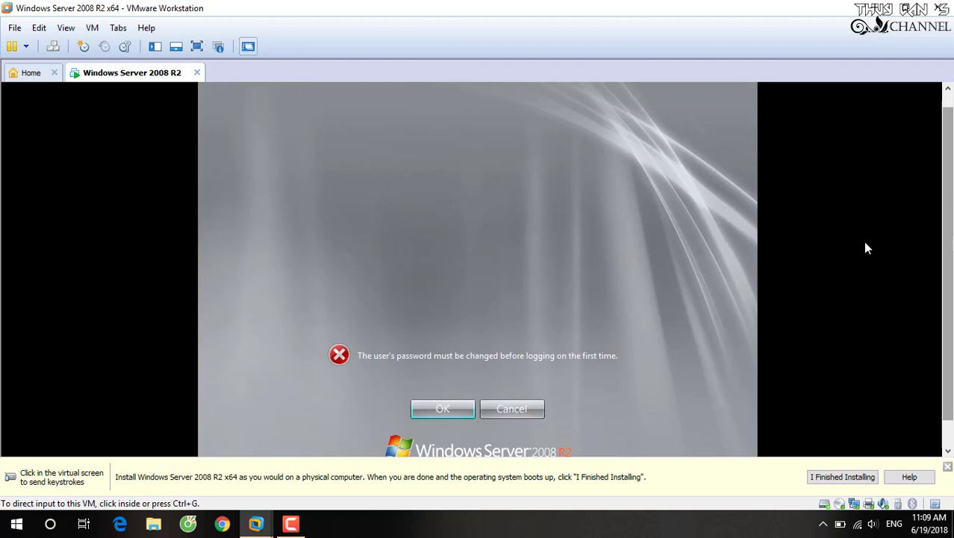
{"action": "left_click", "coordinate": [842, 476]}
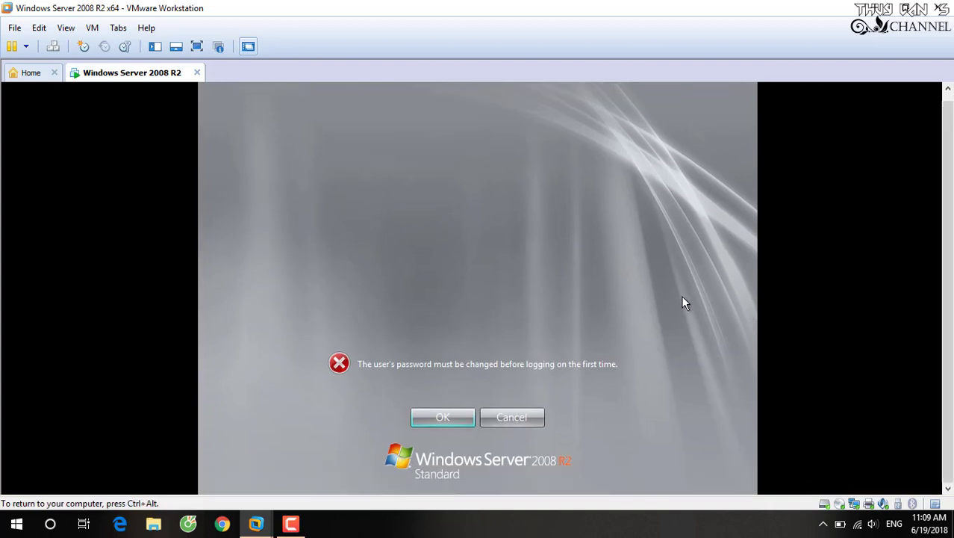
{"action": "left_click", "coordinate": [196, 46]}
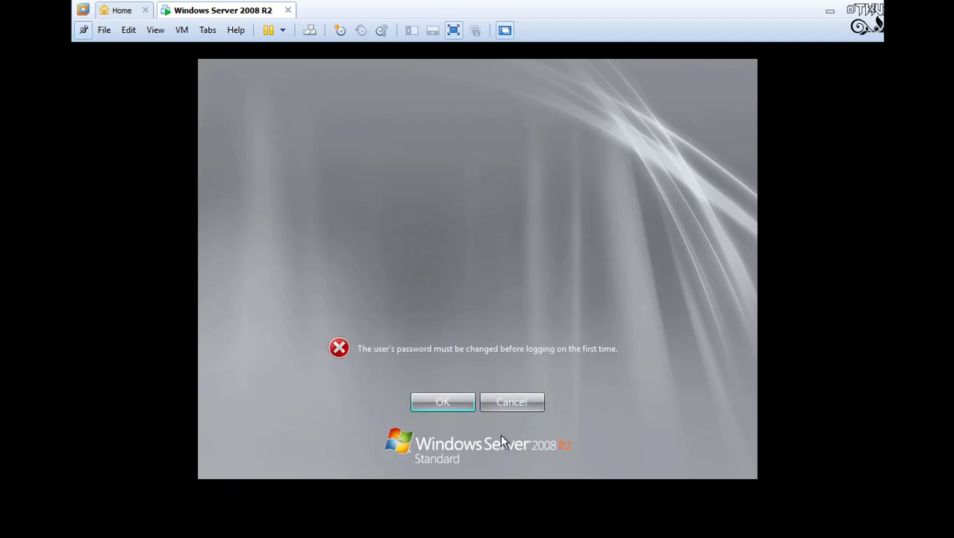
Step: Accept the first-logon password change, enter and confirm a new Administrator password, and continue to the desktop
{"action": "left_click", "coordinate": [446, 406]}
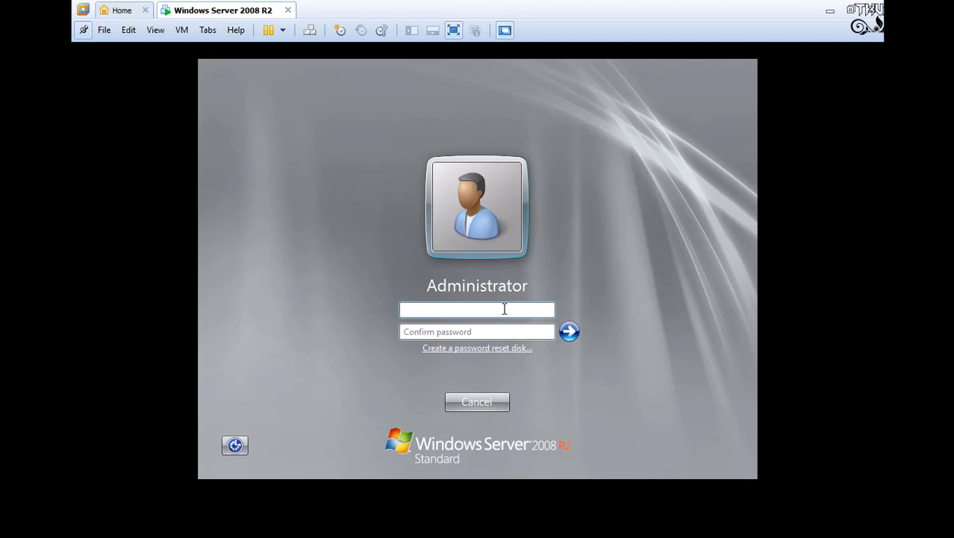
{"action": "type", "text": "••••••••"}
{"action": "key", "text": "Tab"}
{"action": "type", "text": "•••••"}
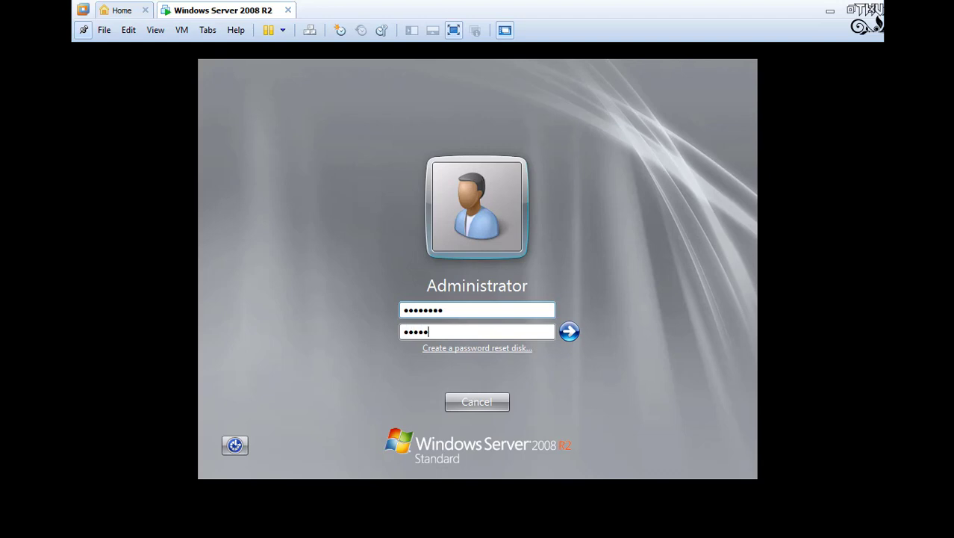
{"action": "type", "text": "•••"}
{"action": "left_click", "coordinate": [571, 332]}
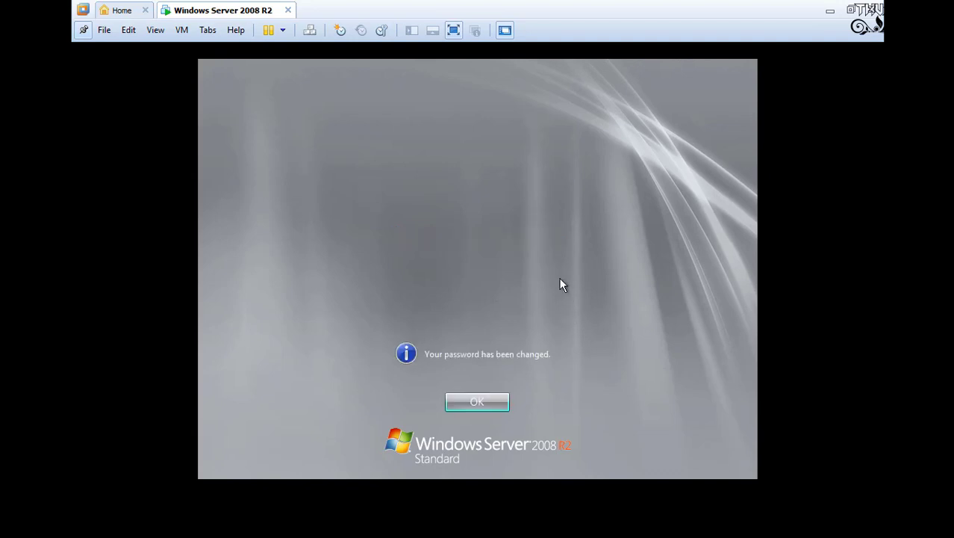
{"action": "left_click", "coordinate": [483, 396]}
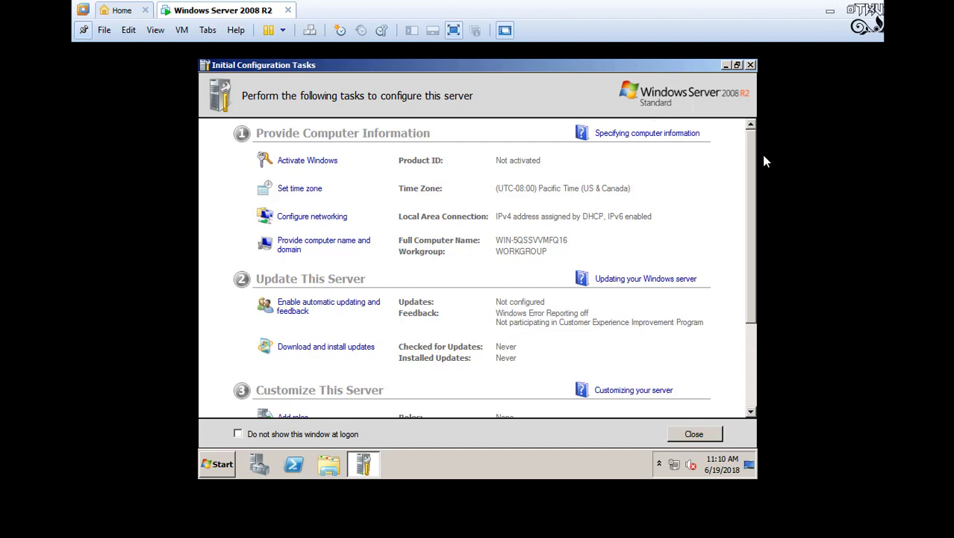
Step: Set Initial Configuration Tasks not to show at logon and close its window
{"action": "scroll", "coordinate": [710, 330], "scroll_direction": "down", "scroll_amount": 3}
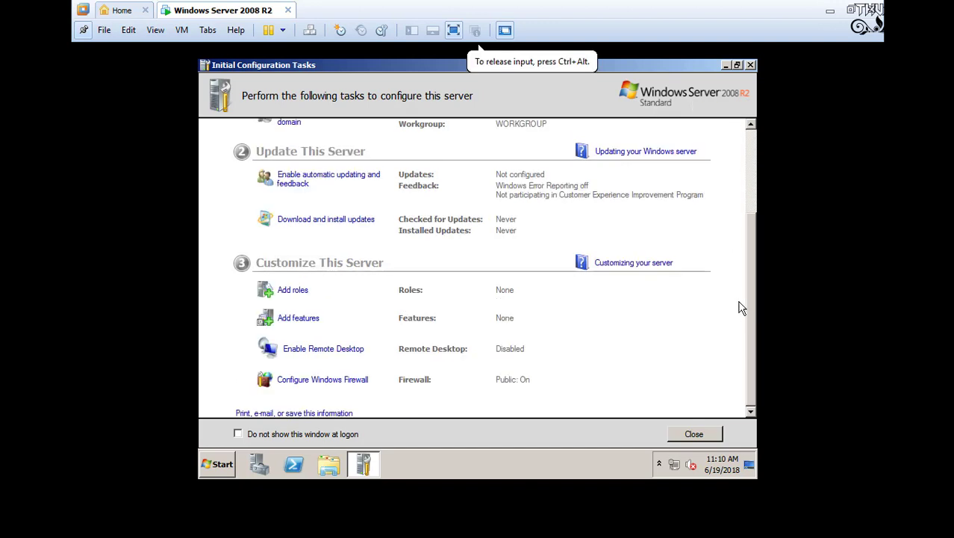
{"action": "left_click", "coordinate": [263, 434]}
{"action": "left_click", "coordinate": [694, 434]}
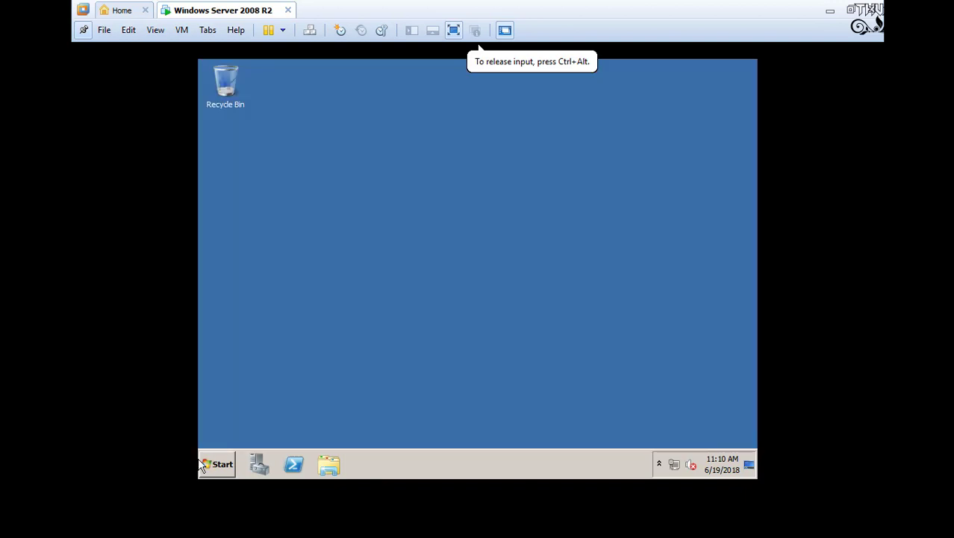
Step: Run winver to check the installed Windows version, and close the About Windows and Server Manager windows
{"action": "left_click", "coordinate": [217, 464]}
{"action": "left_click", "coordinate": [246, 433]}
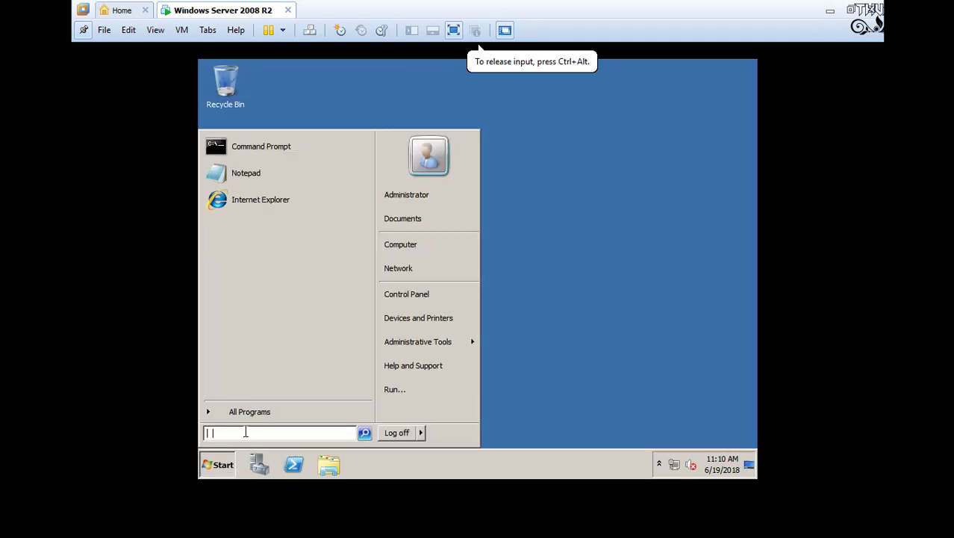
{"action": "type", "text": "win"}
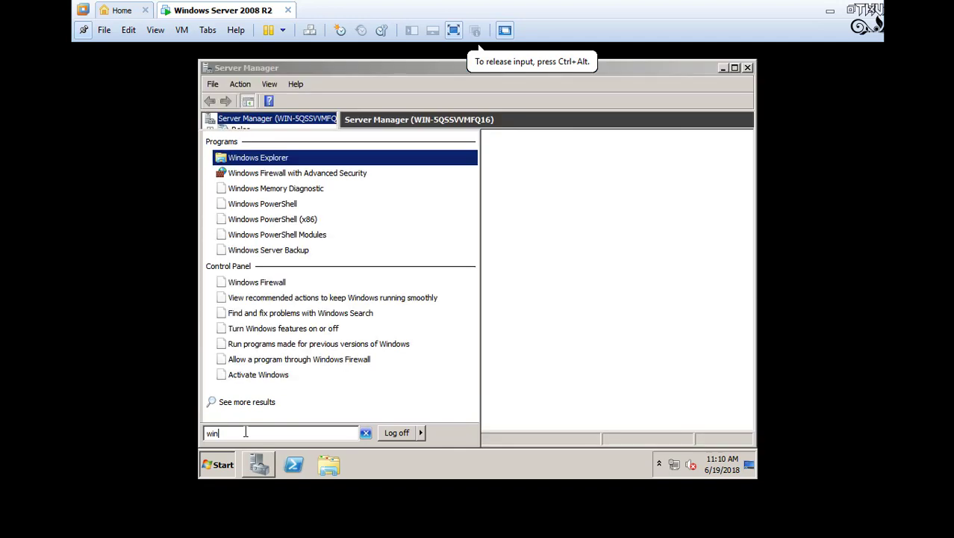
{"action": "type", "text": "ver"}
{"action": "key", "text": "Return"}
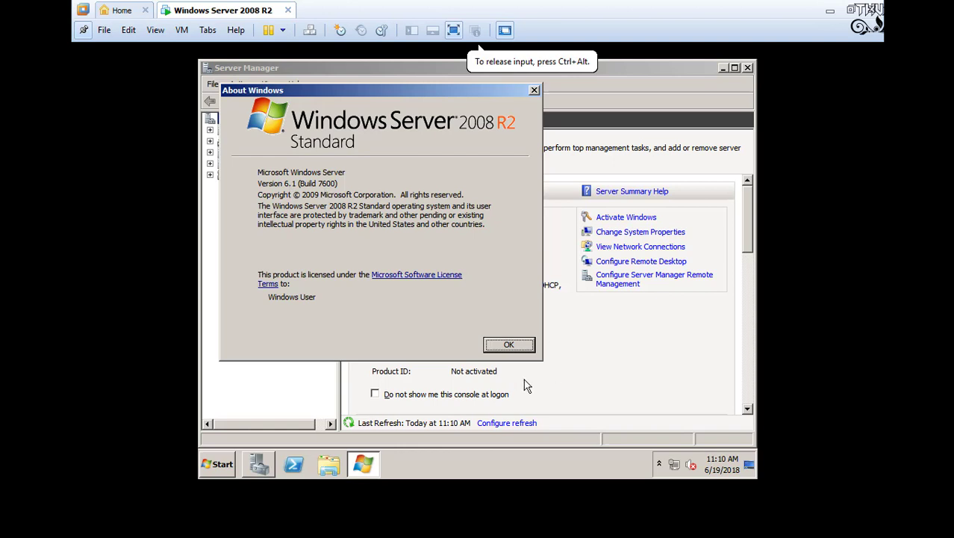
{"action": "left_click", "coordinate": [507, 345]}
{"action": "left_click", "coordinate": [747, 68]}
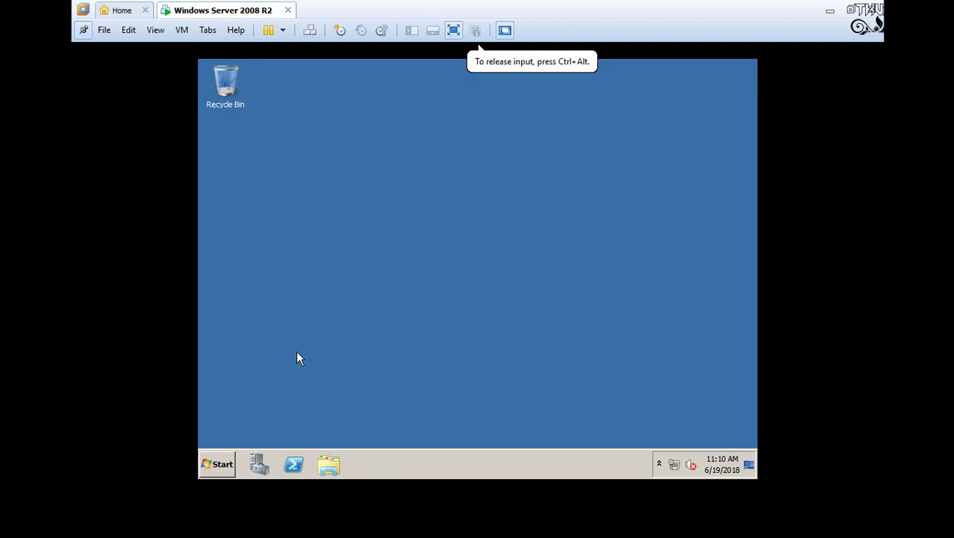
Step: Shut down Windows Server with the reason Other (Planned) and the comment "vhuwdi", and leave the full screen view
{"action": "left_click", "coordinate": [228, 464]}
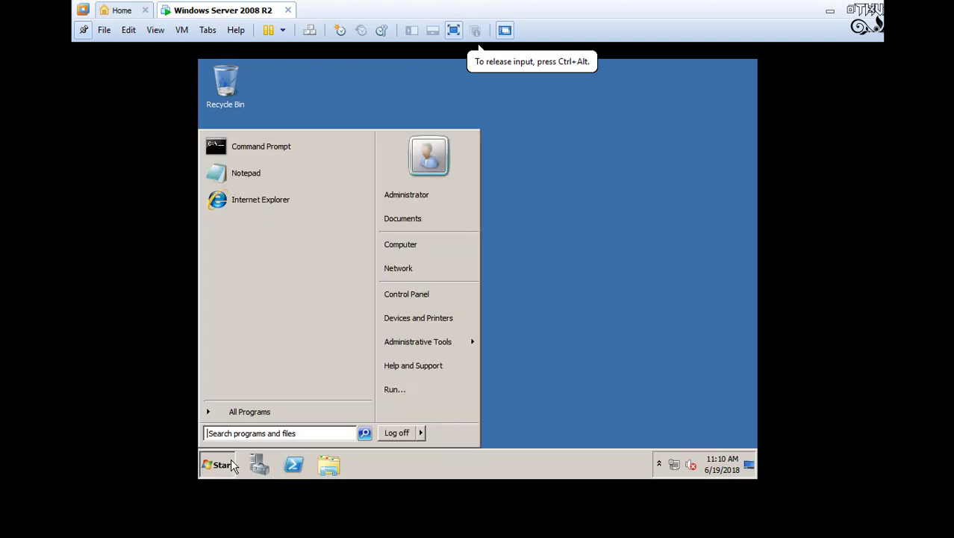
{"action": "left_click", "coordinate": [421, 433]}
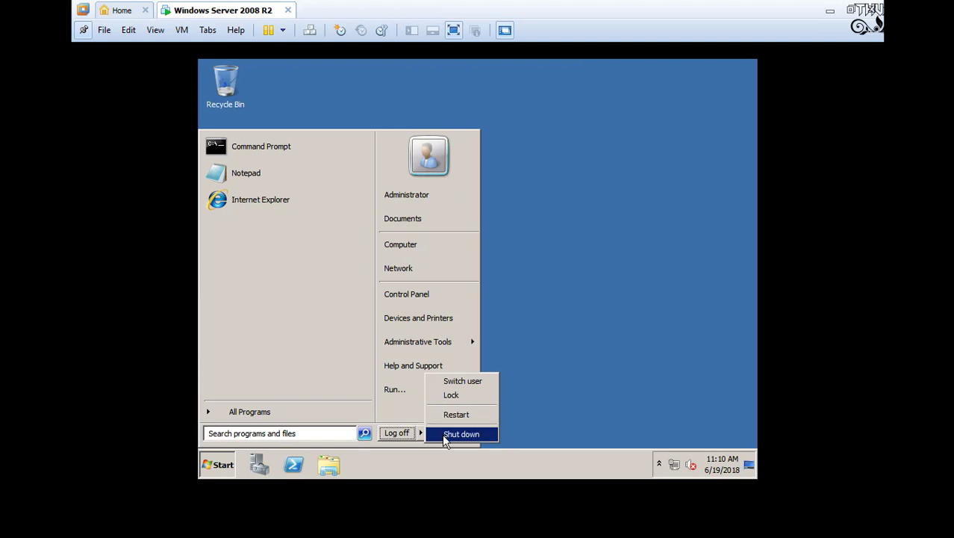
{"action": "left_click", "coordinate": [444, 434]}
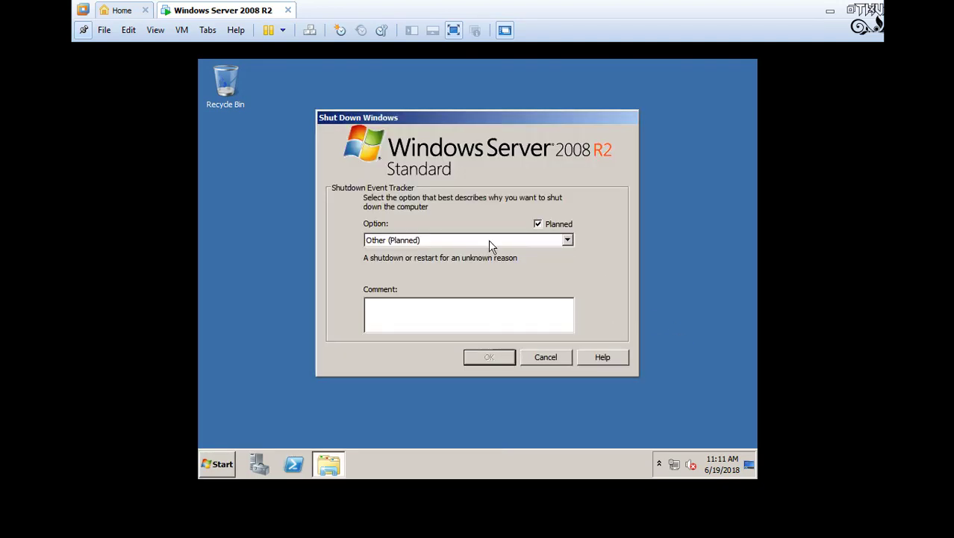
{"action": "left_click", "coordinate": [484, 314]}
{"action": "type", "text": "vhuwdi"}
{"action": "left_click", "coordinate": [489, 357]}
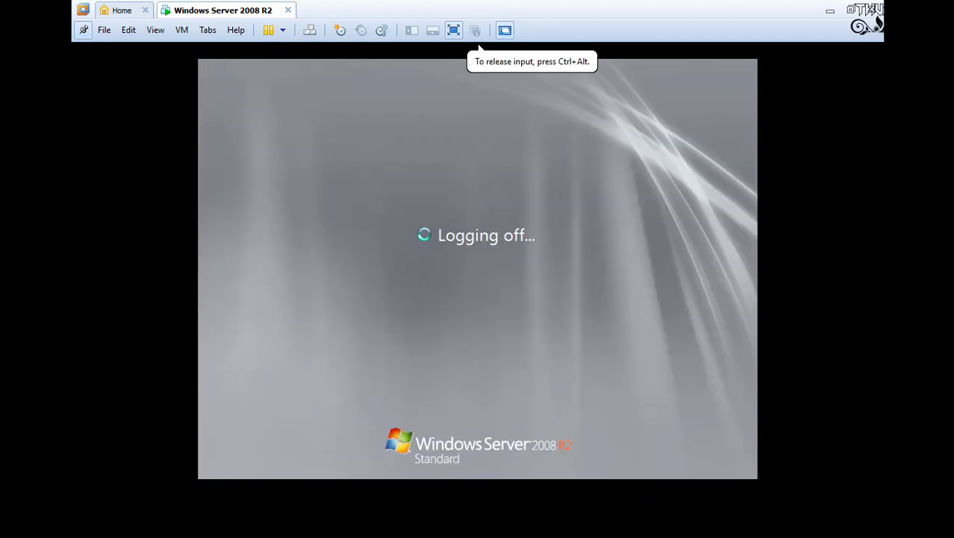
{"action": "key", "text": "ctrl+alt"}
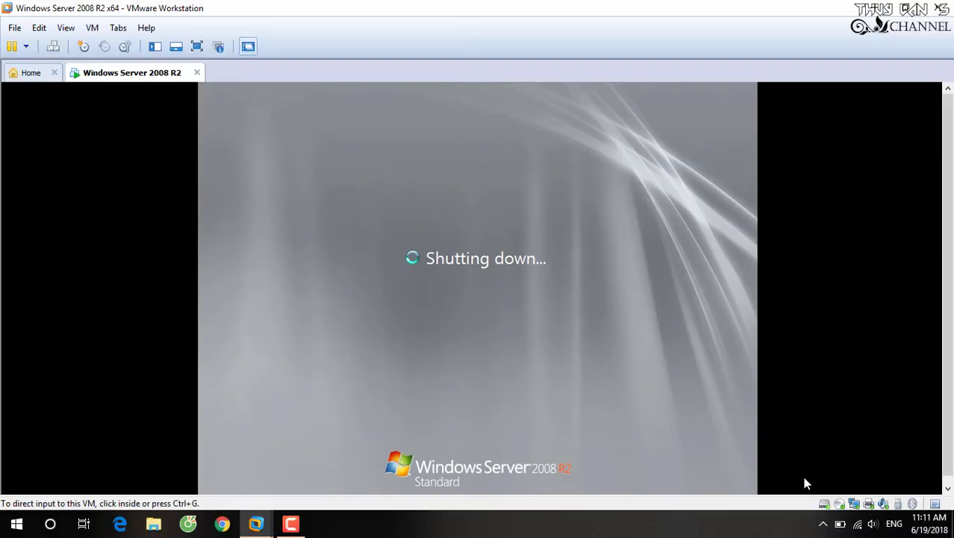